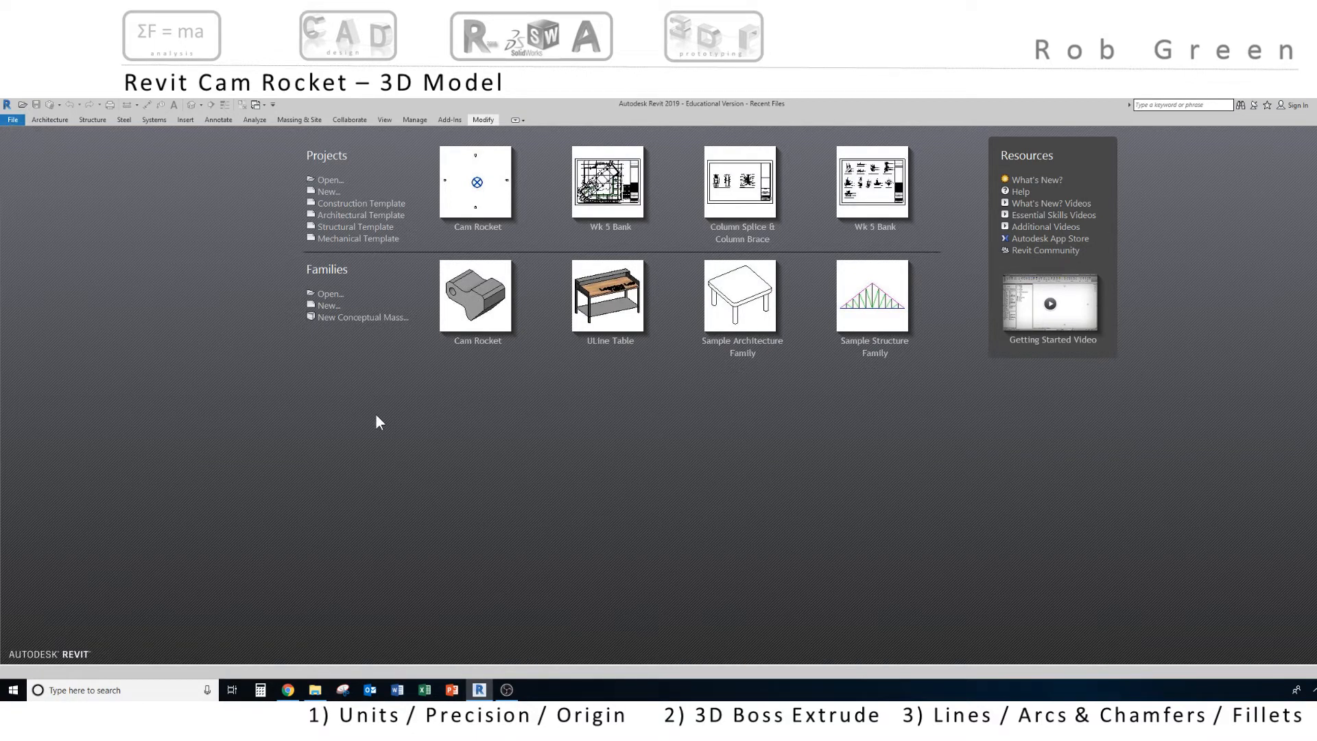
- Create a new project based on the Architectural Template
left_click(12, 121)
mouse_move(33, 161)
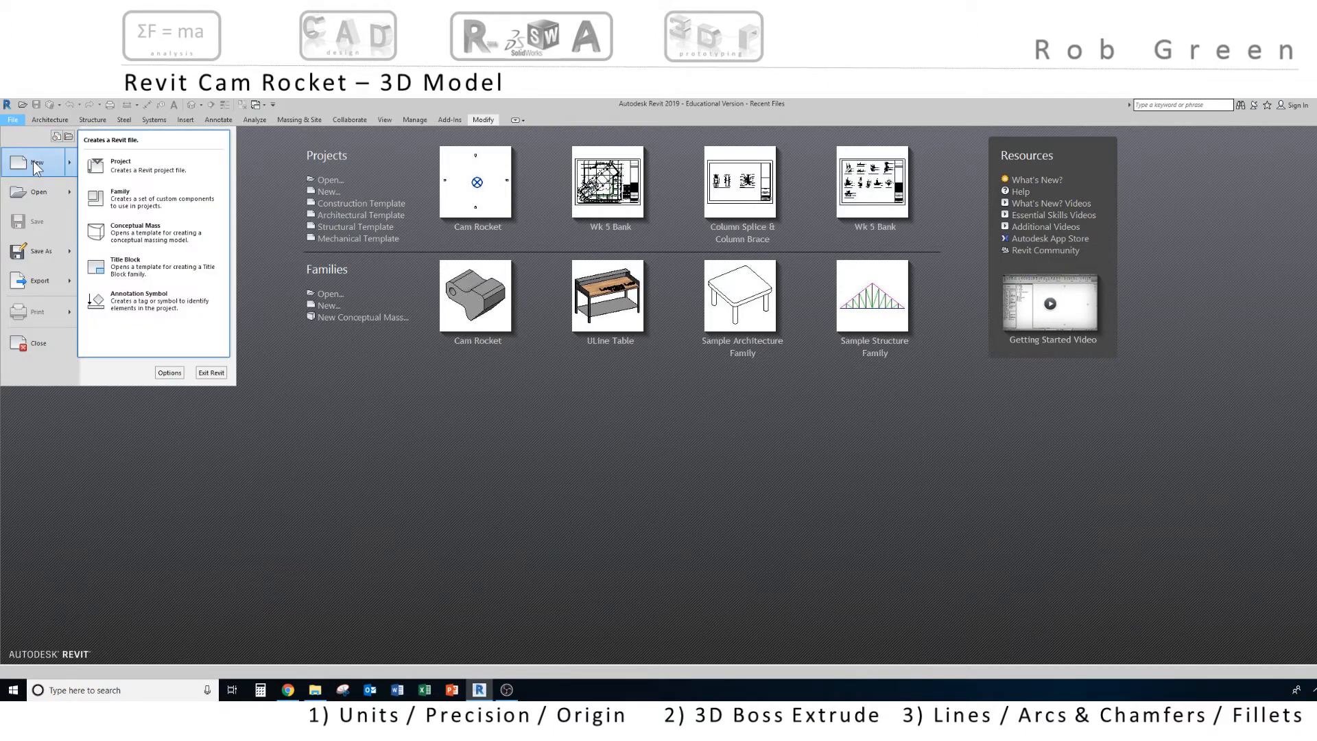
left_click(160, 165)
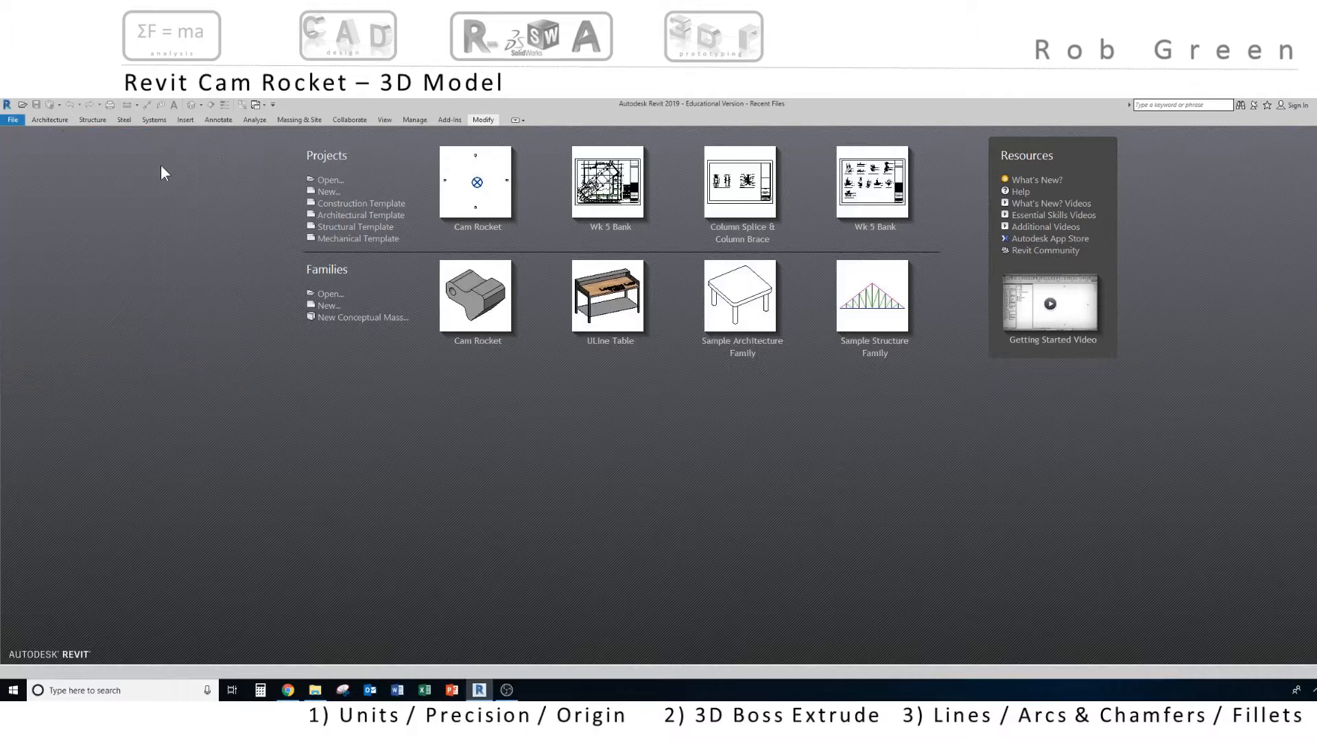
left_click(722, 374)
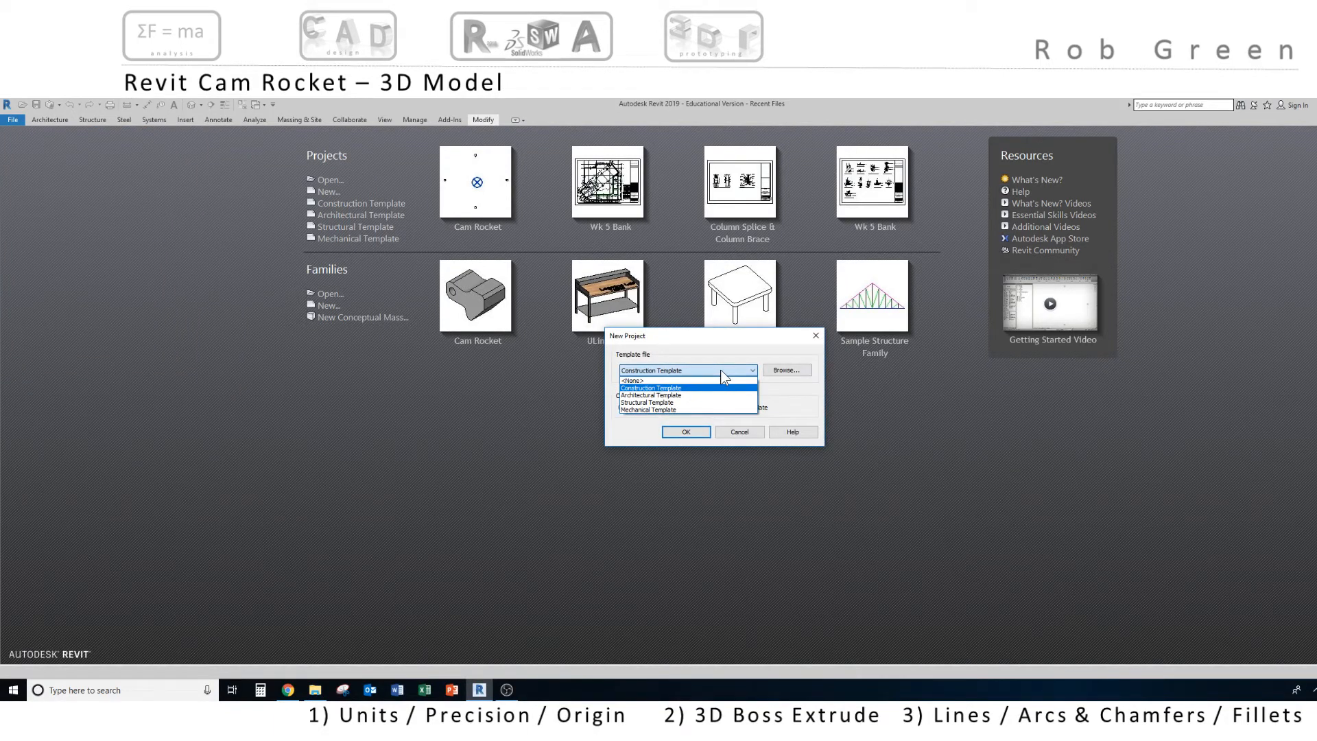
left_click(688, 402)
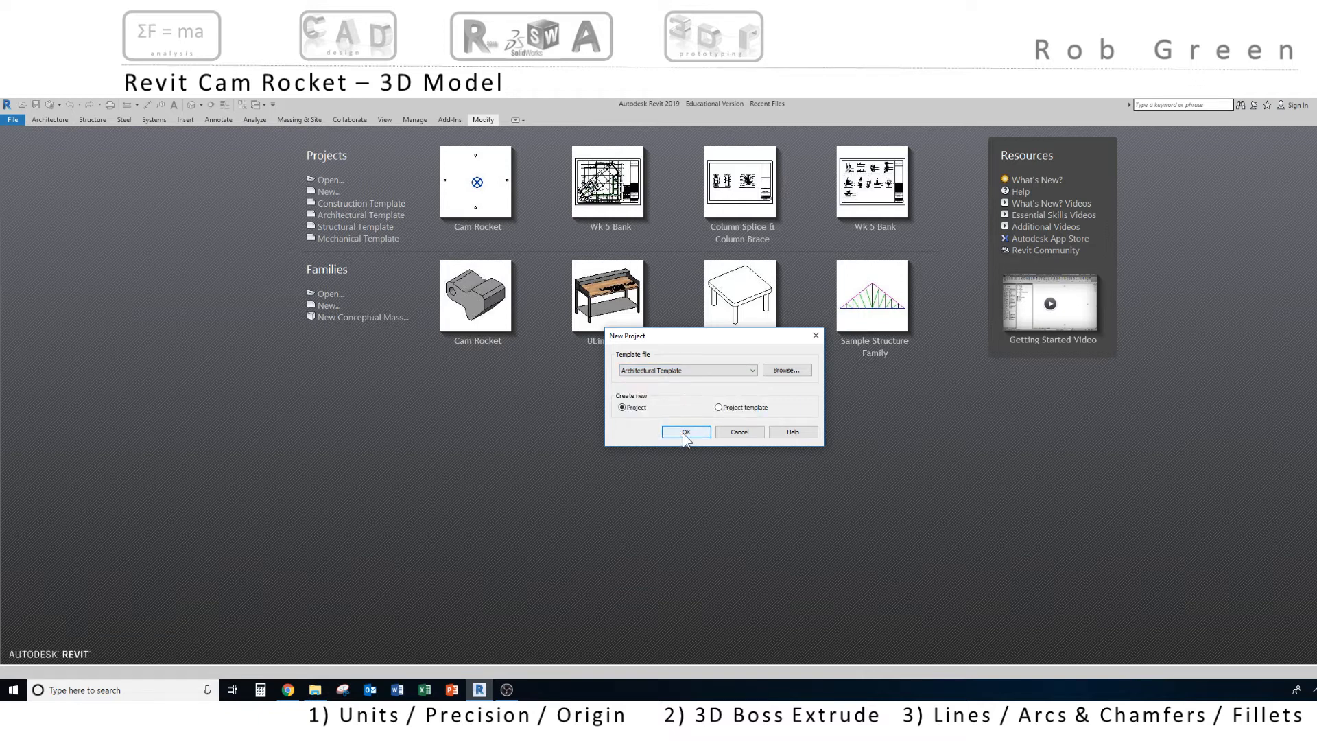
left_click(684, 434)
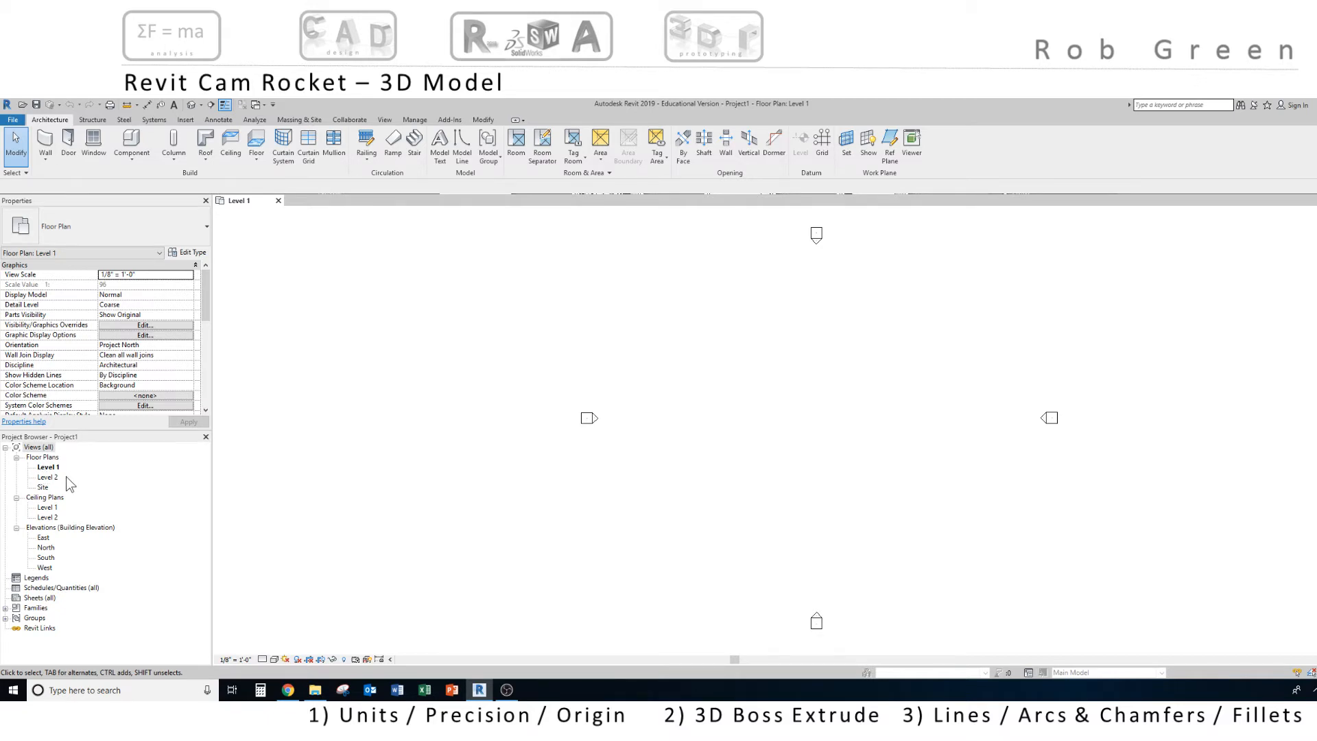
- Inspect the level markers in the South elevation and return to the Level 1 floor plan
double_click(46, 557)
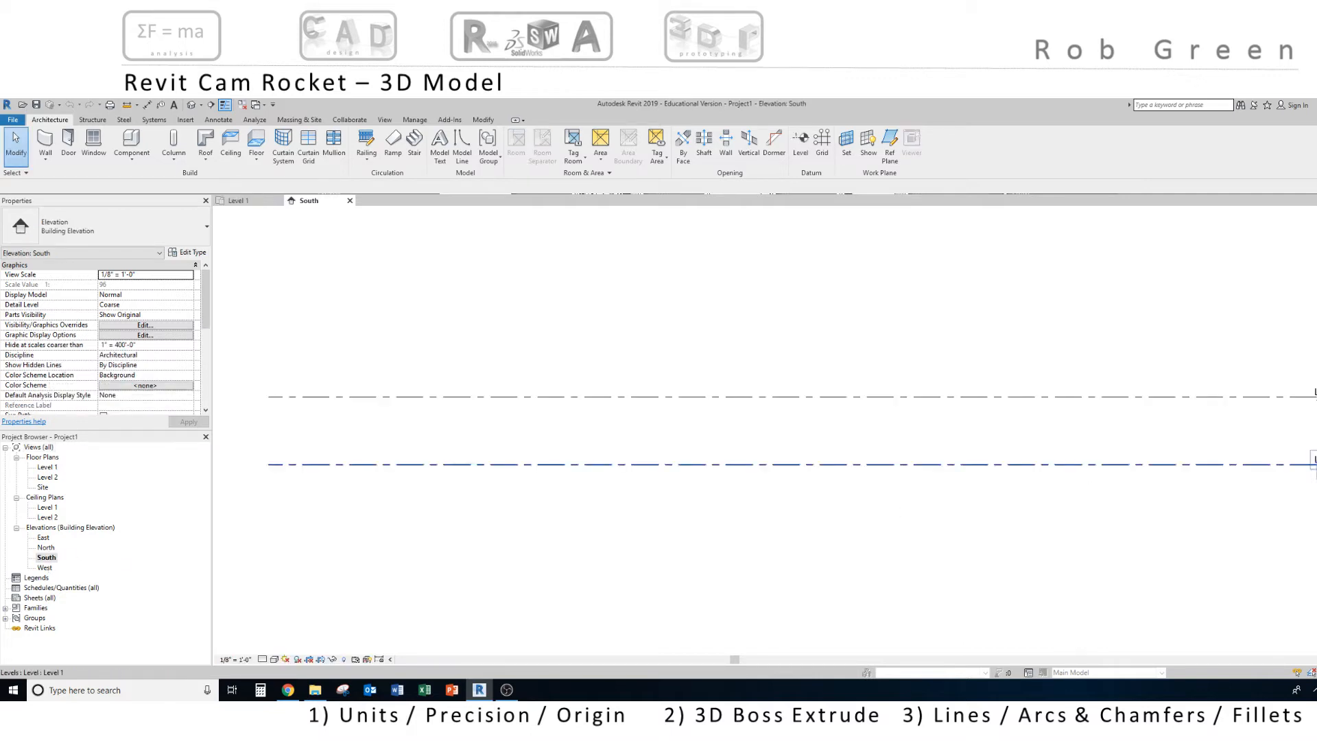
middle_click_drag(1316, 453, 856, 464)
scroll(855, 464, "up", 1)
scroll(856, 465, "up", 3)
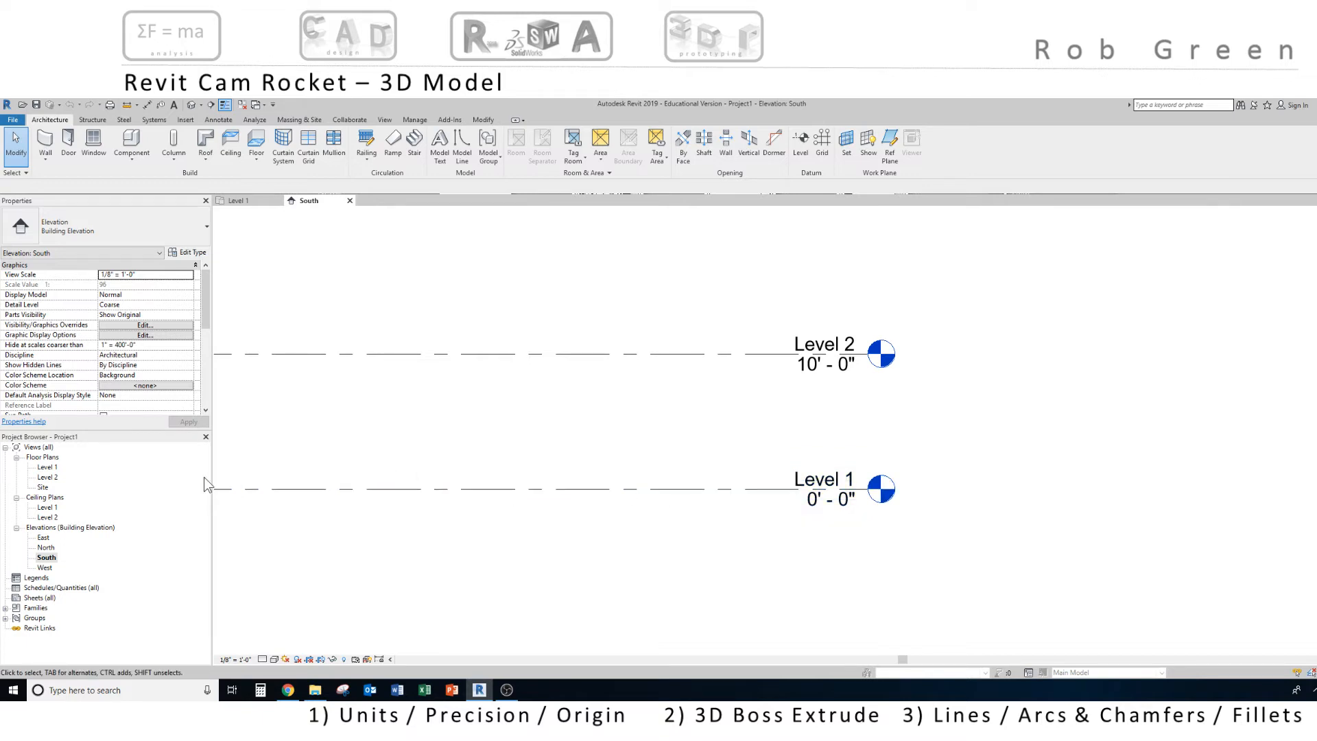
double_click(45, 468)
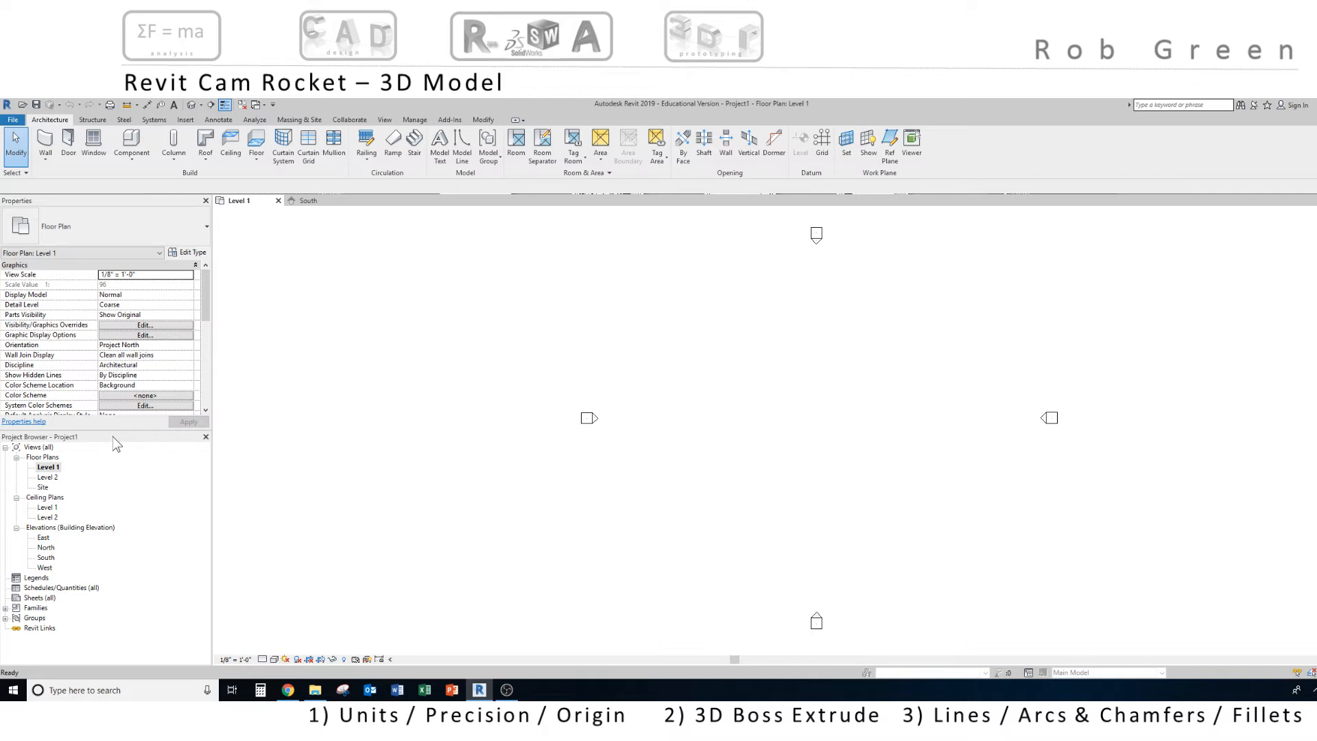
- Dock the Project Browser as a full-height column beside the Properties palette and widen both
left_click_drag(114, 438, 533, 376)
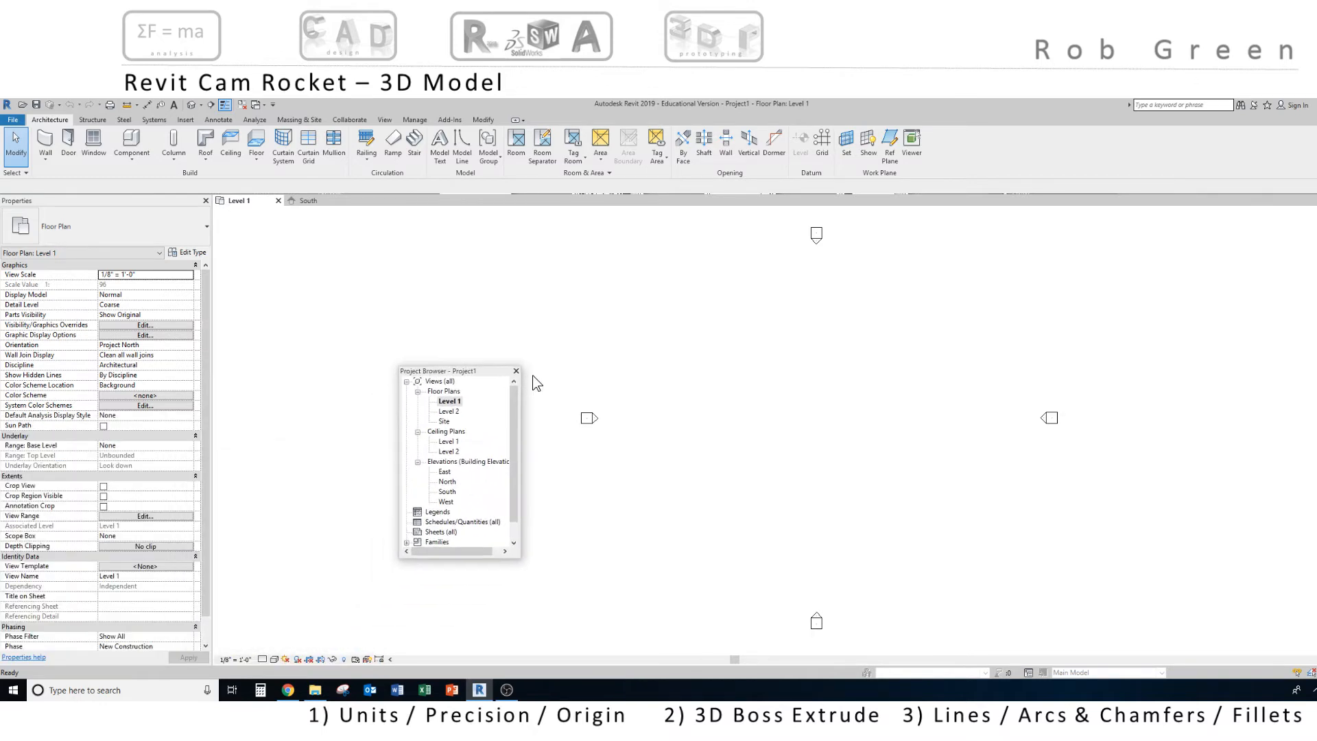
left_click_drag(533, 376, 206, 368)
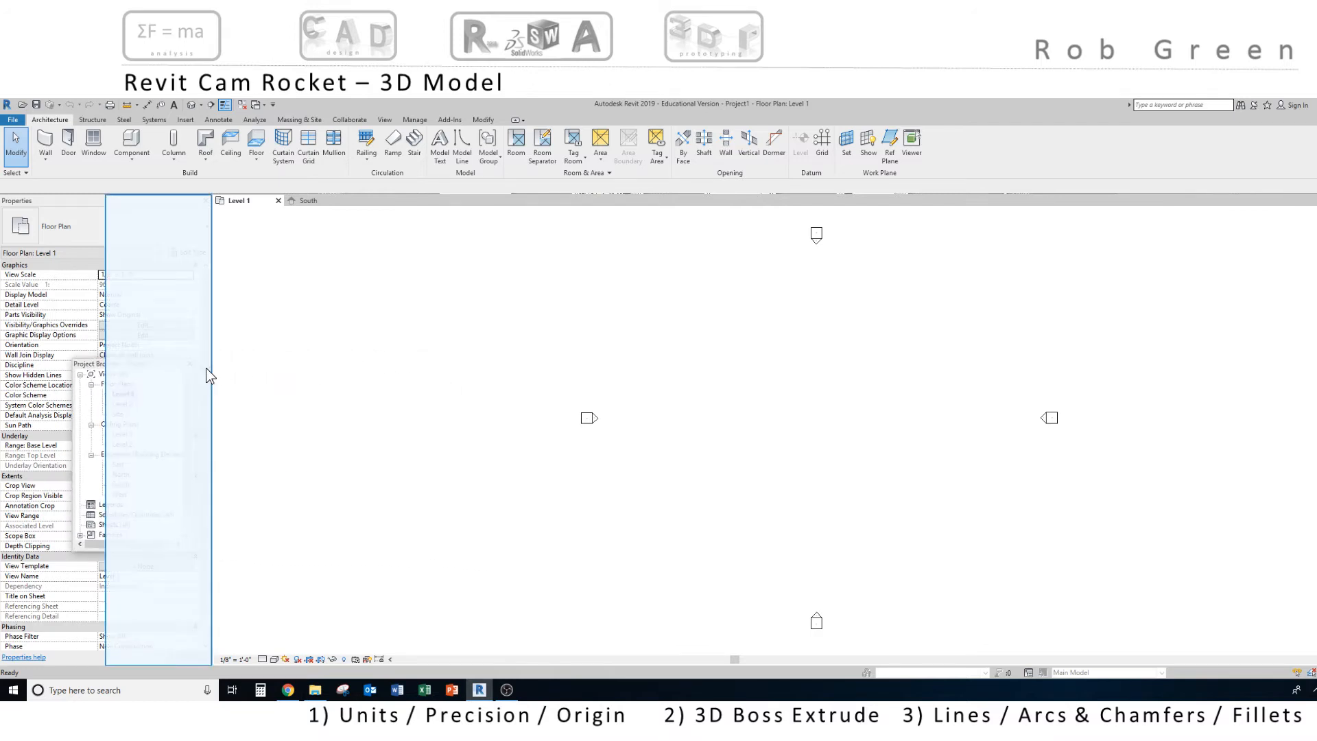
left_click_drag(205, 369, 206, 368)
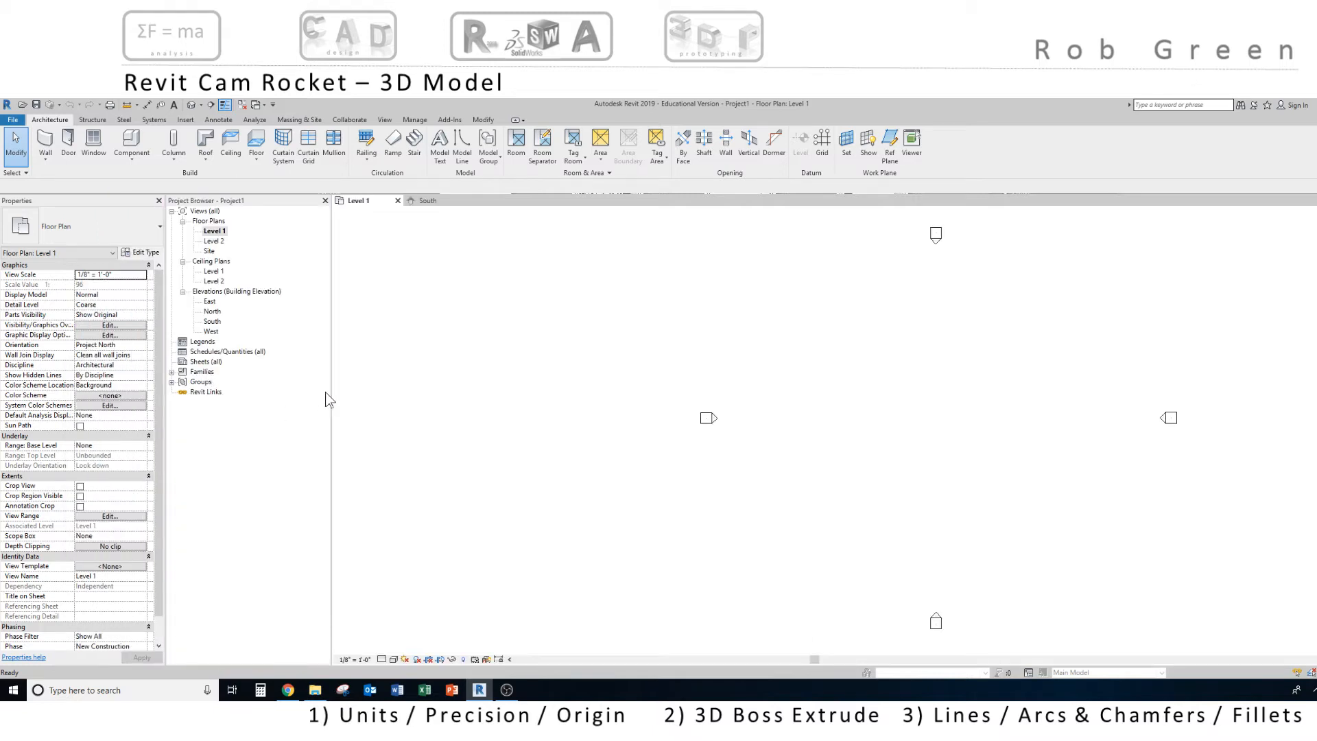
left_click_drag(330, 390, 371, 391)
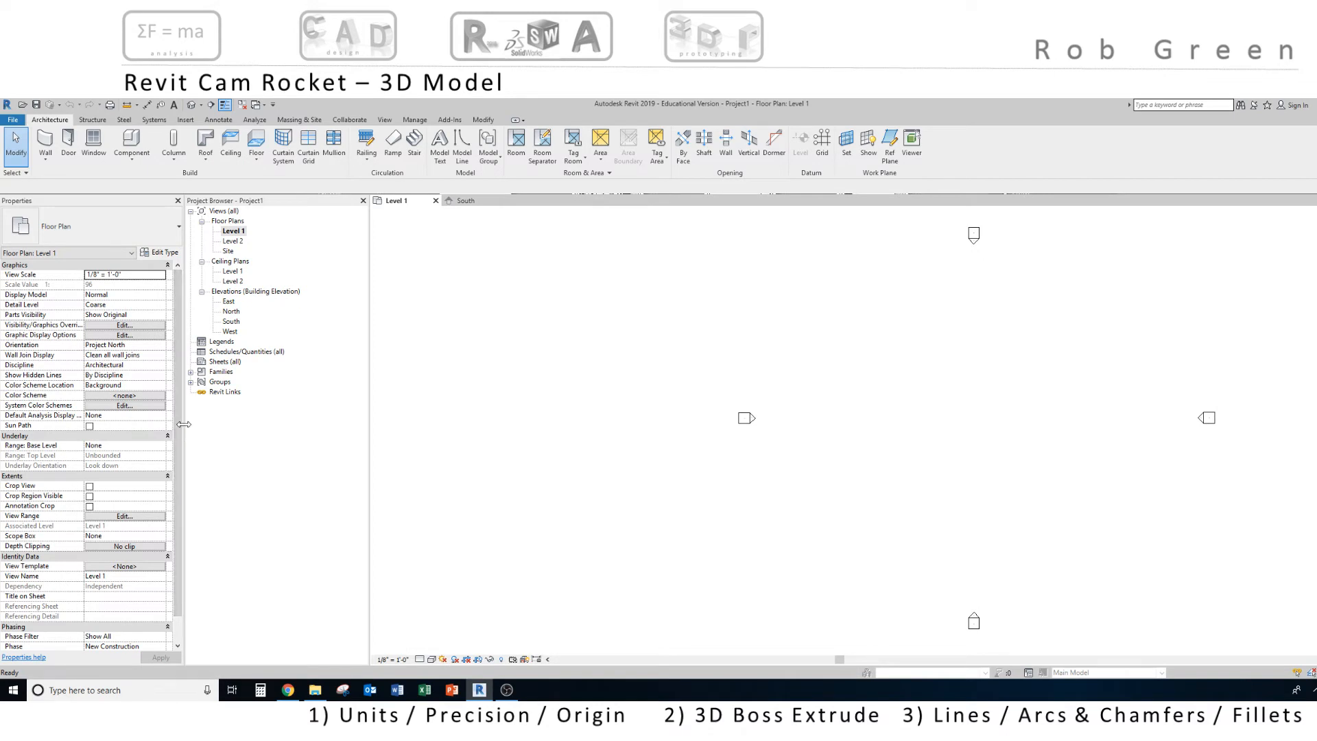
left_click_drag(186, 425, 228, 429)
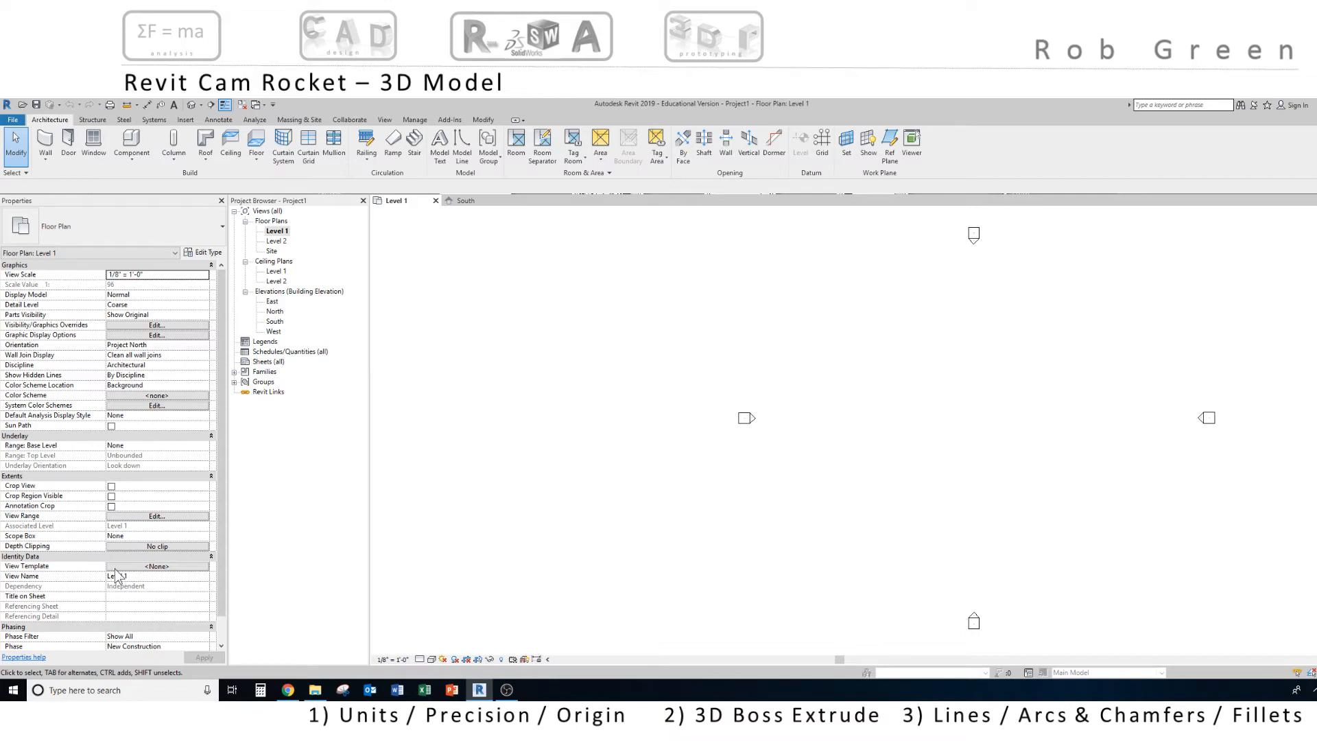
- Review the length format in the Project Units settings
middle_click_drag(927, 443, 719, 451)
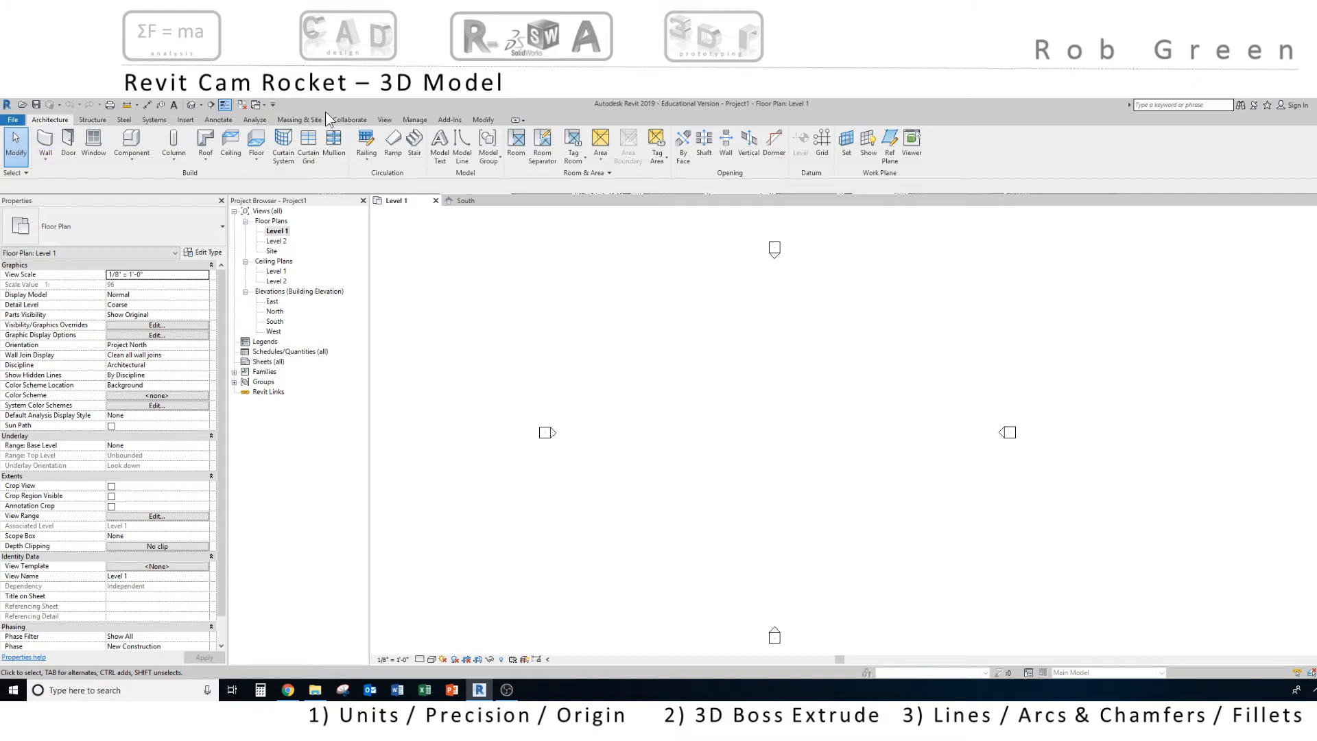
left_click(415, 120)
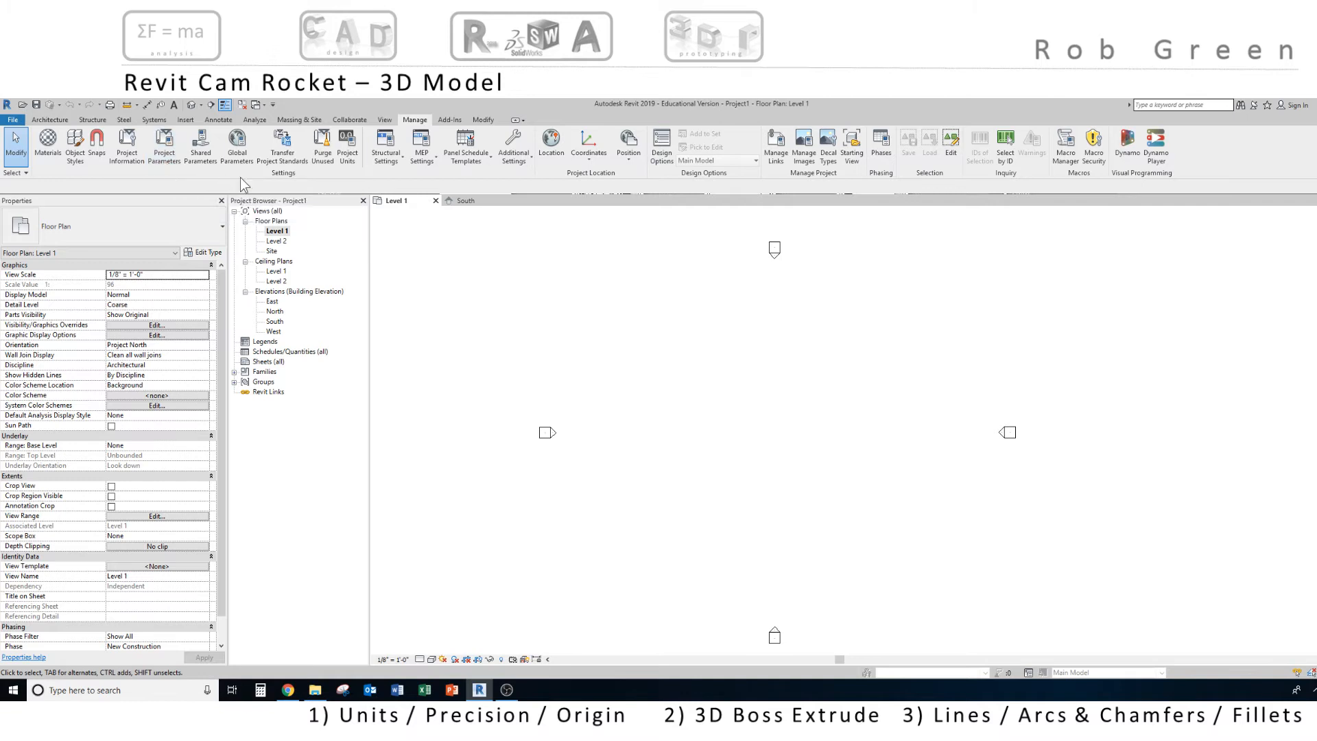
left_click(348, 149)
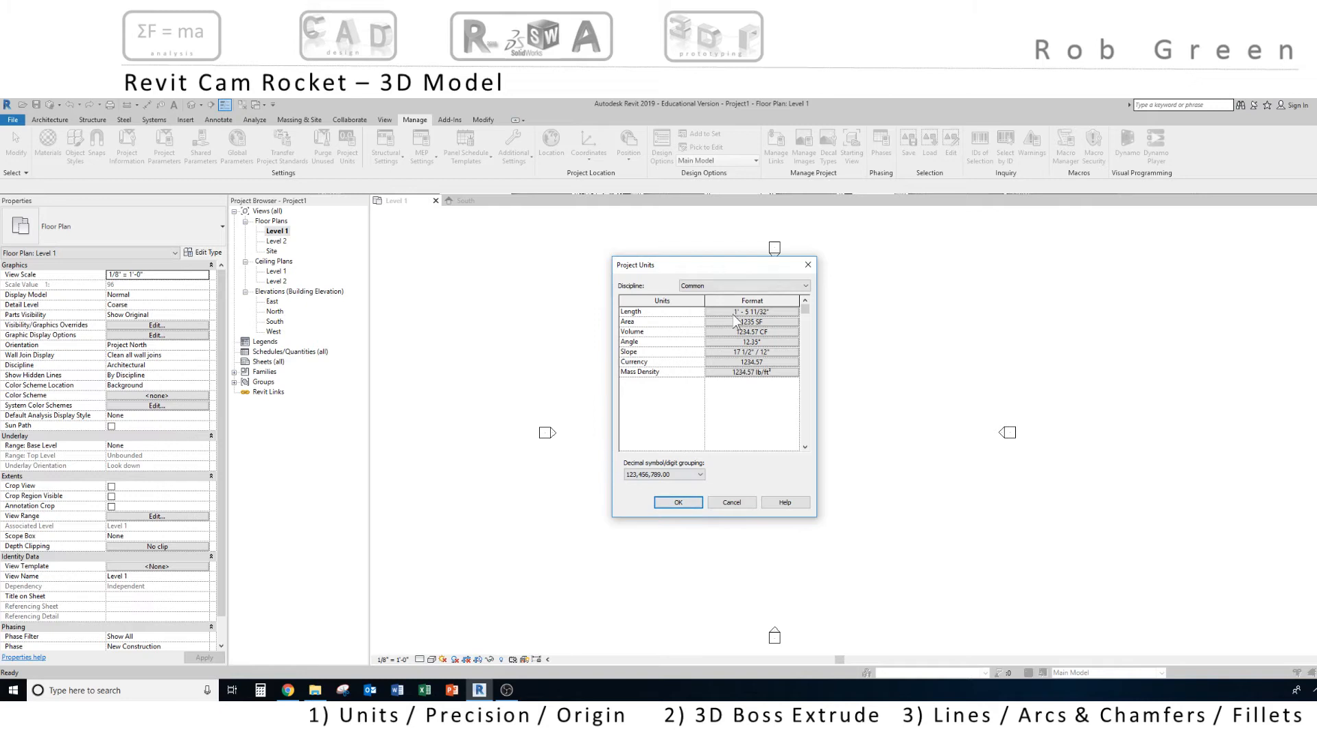
left_click(676, 504)
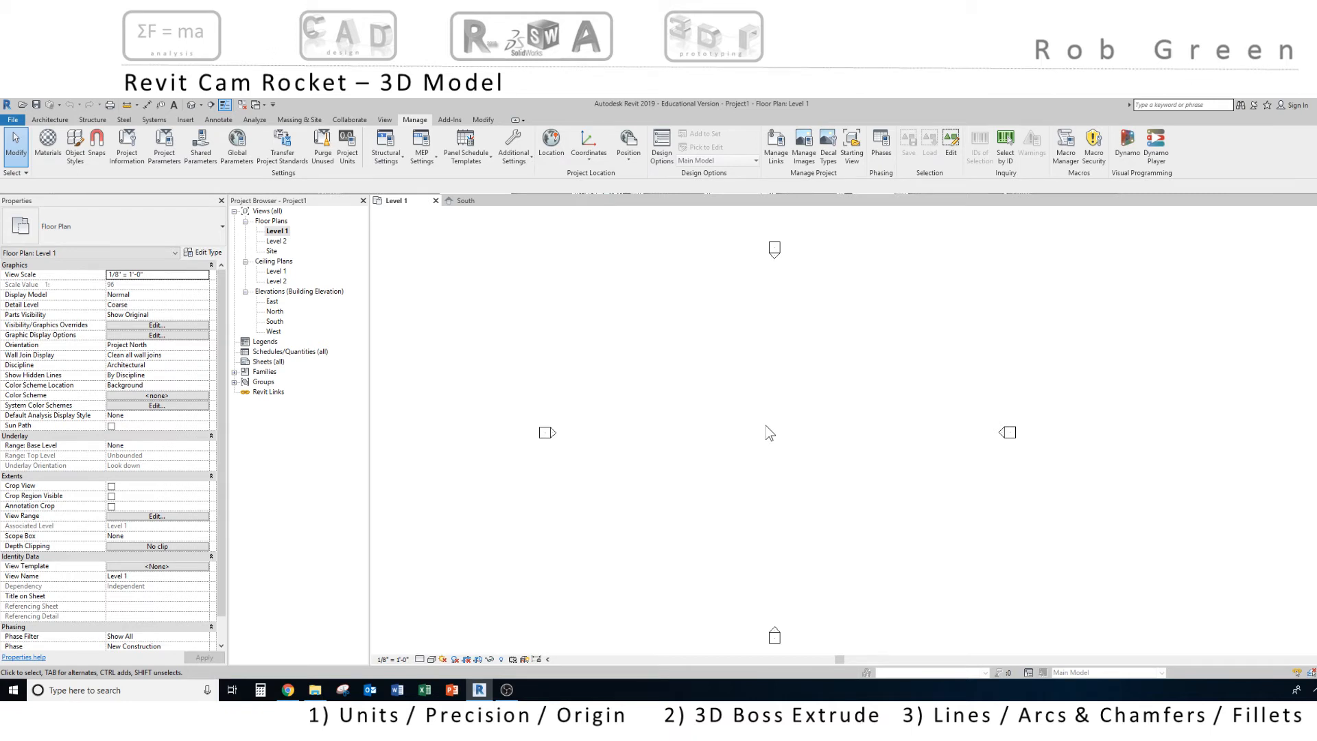
- Make the Project Base Point under Site visible in the Level 1 plan's Visibility/Graphic Overrides
key("v")
key("g")
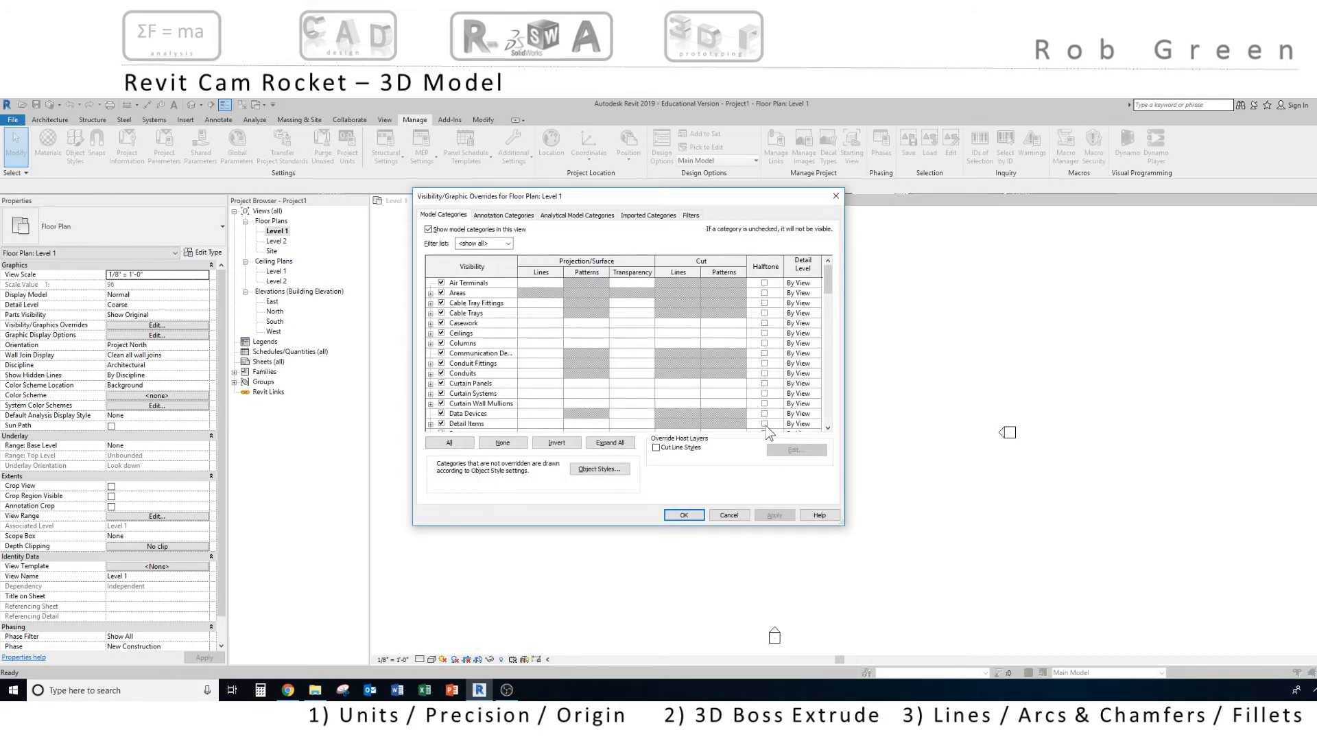
left_click_drag(667, 197, 897, 254)
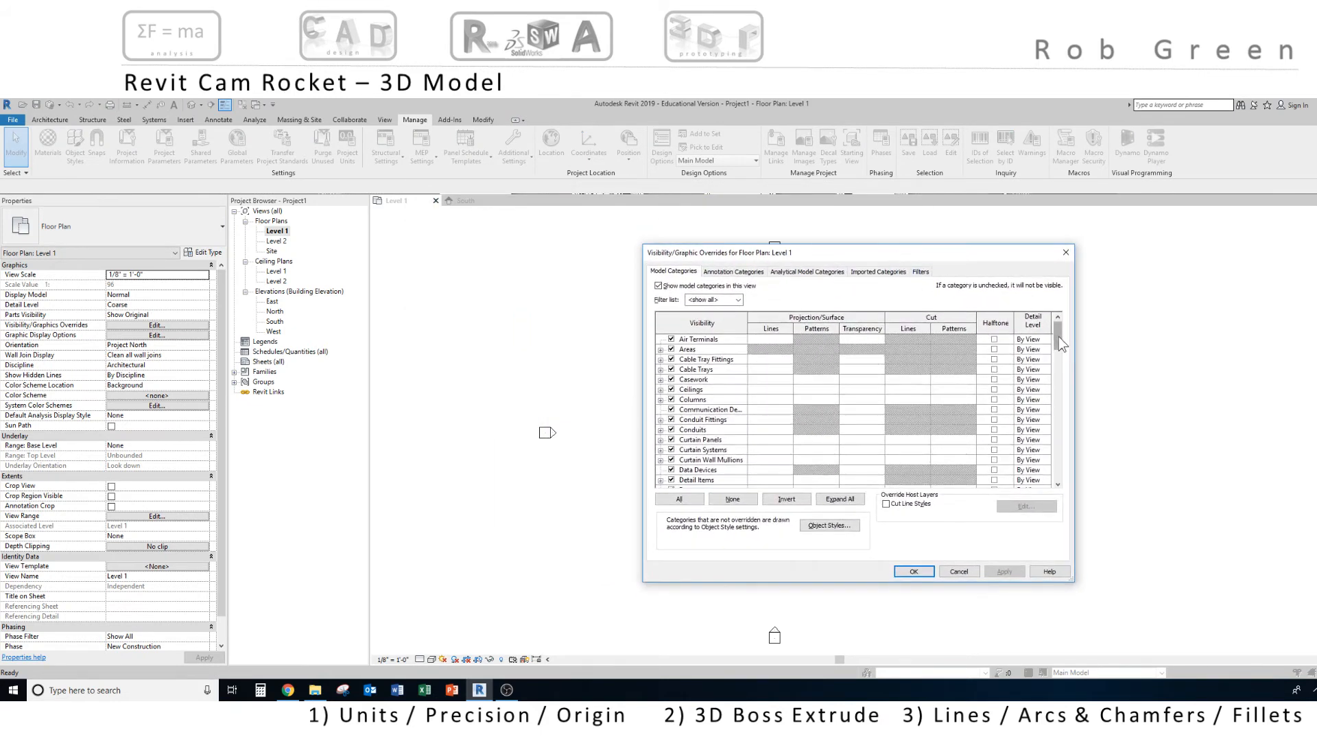
left_click_drag(1056, 336, 1045, 456)
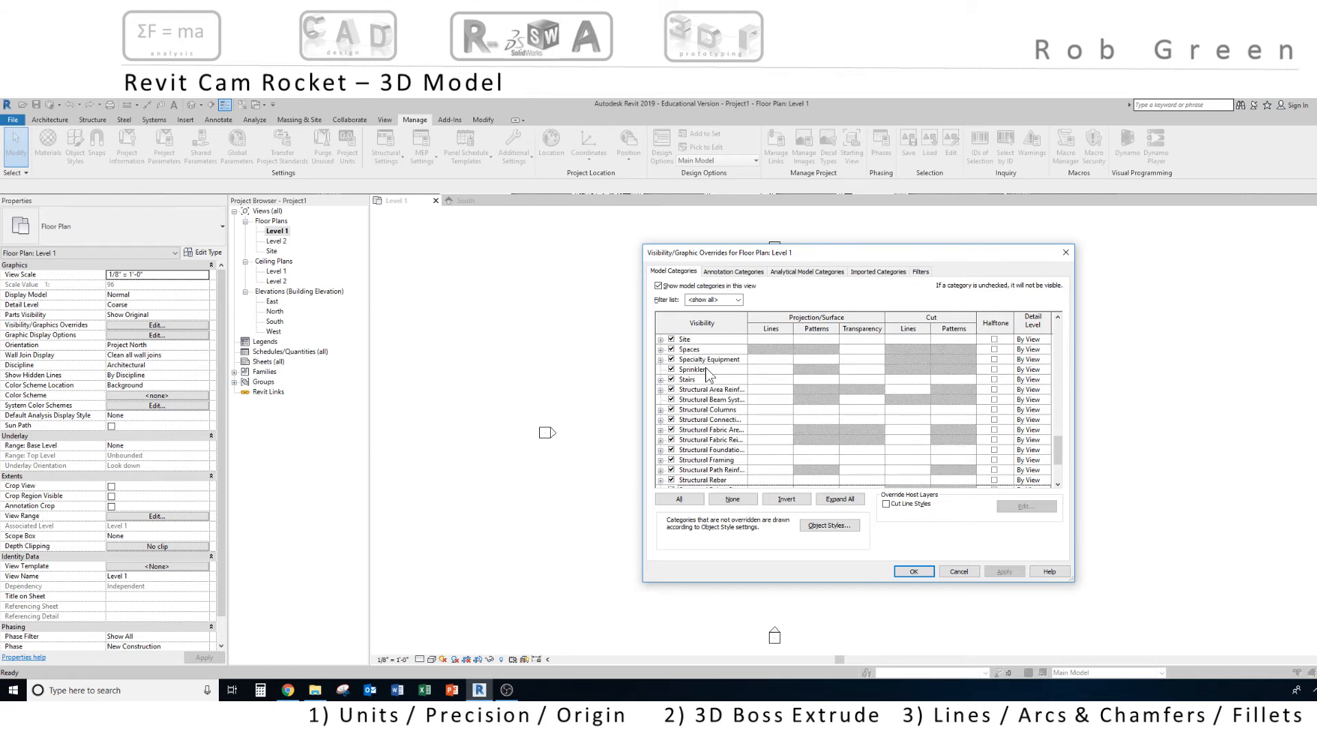
left_click(661, 340)
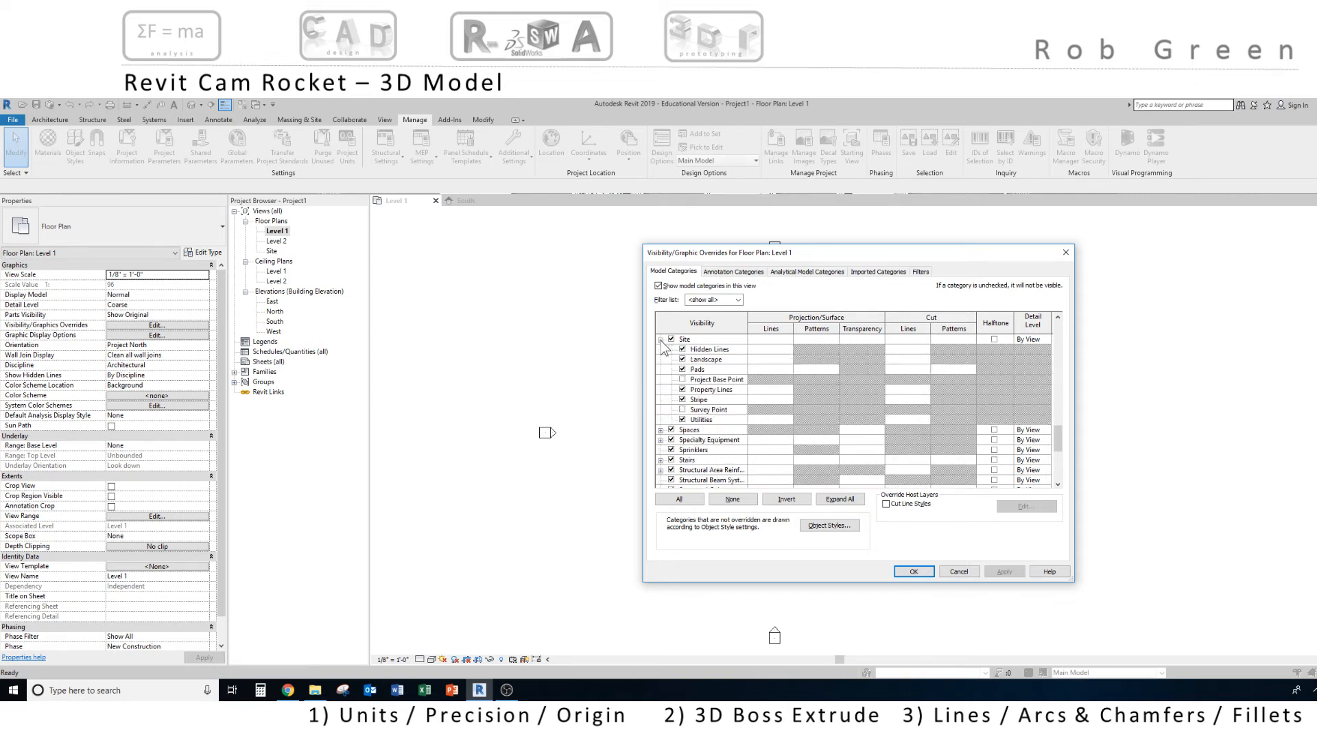
left_click(682, 379)
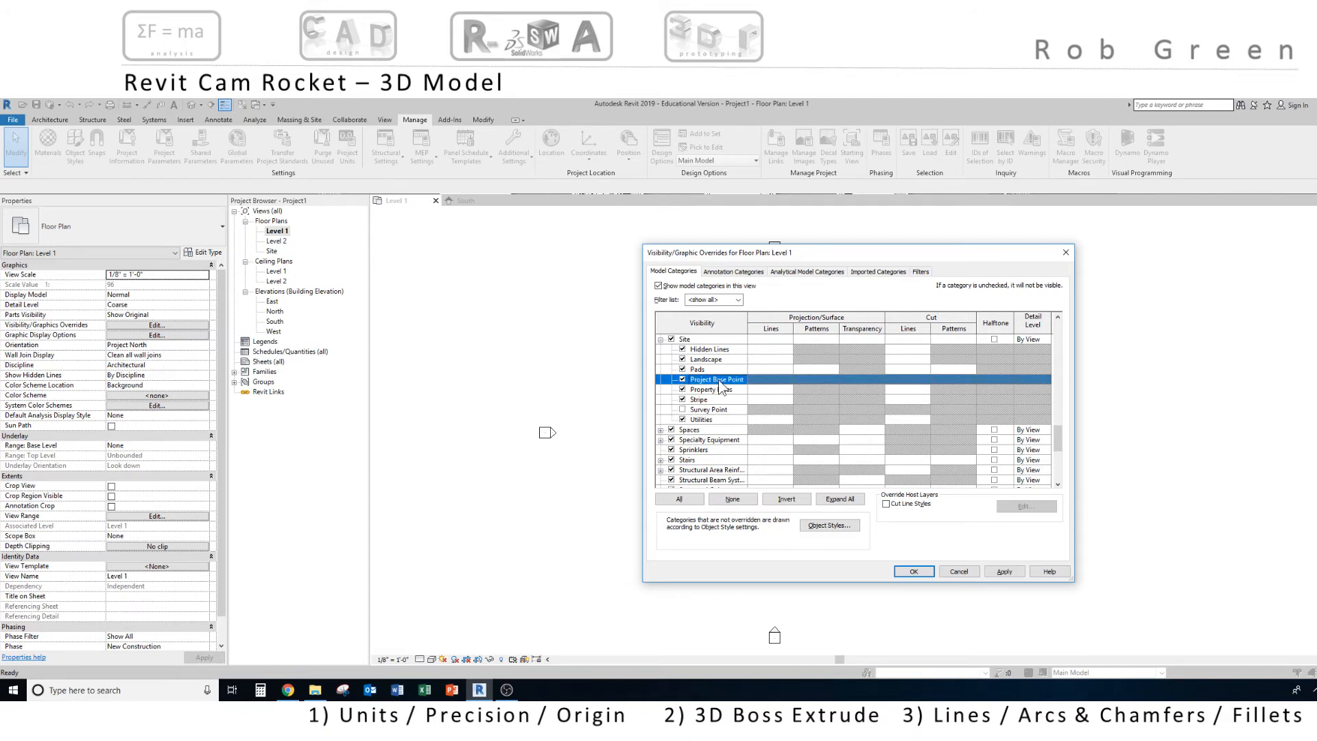
left_click(913, 572)
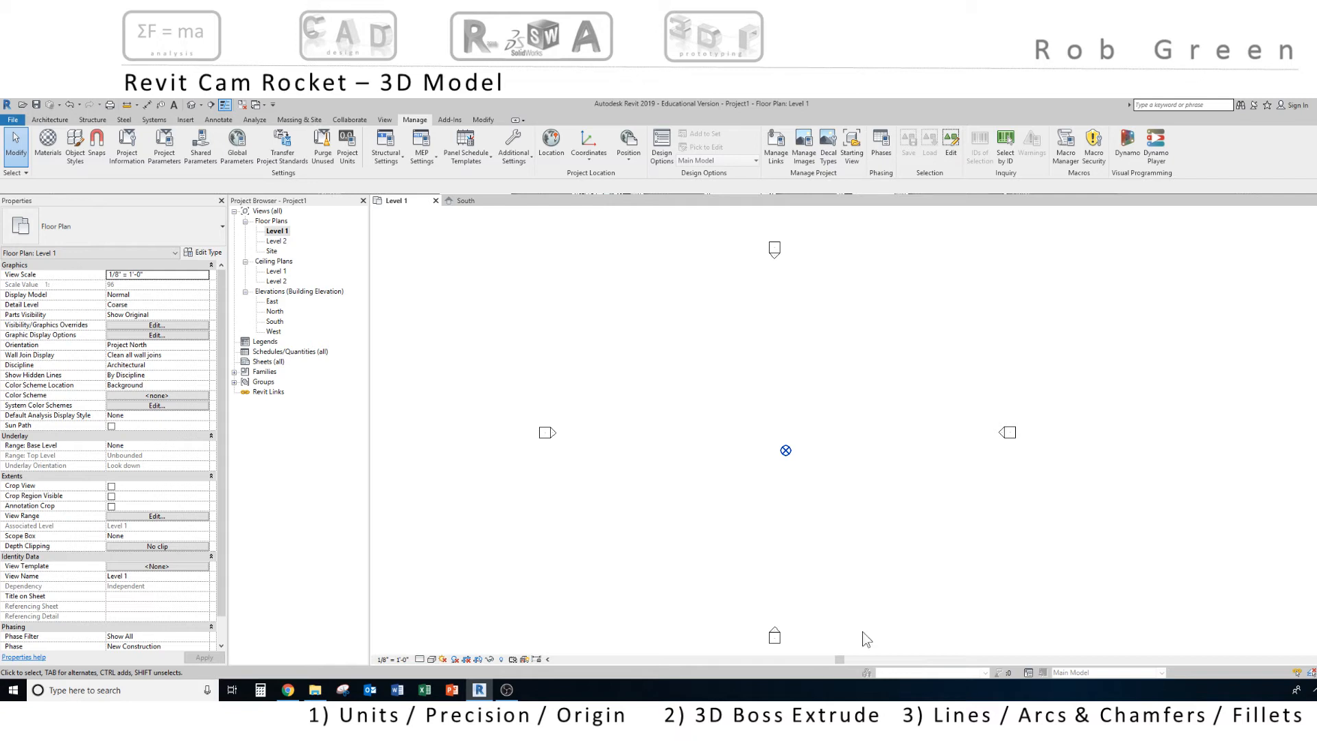
- Create an in-place model component in the Generic Models category and name it Cam Rocket
left_click(50, 120)
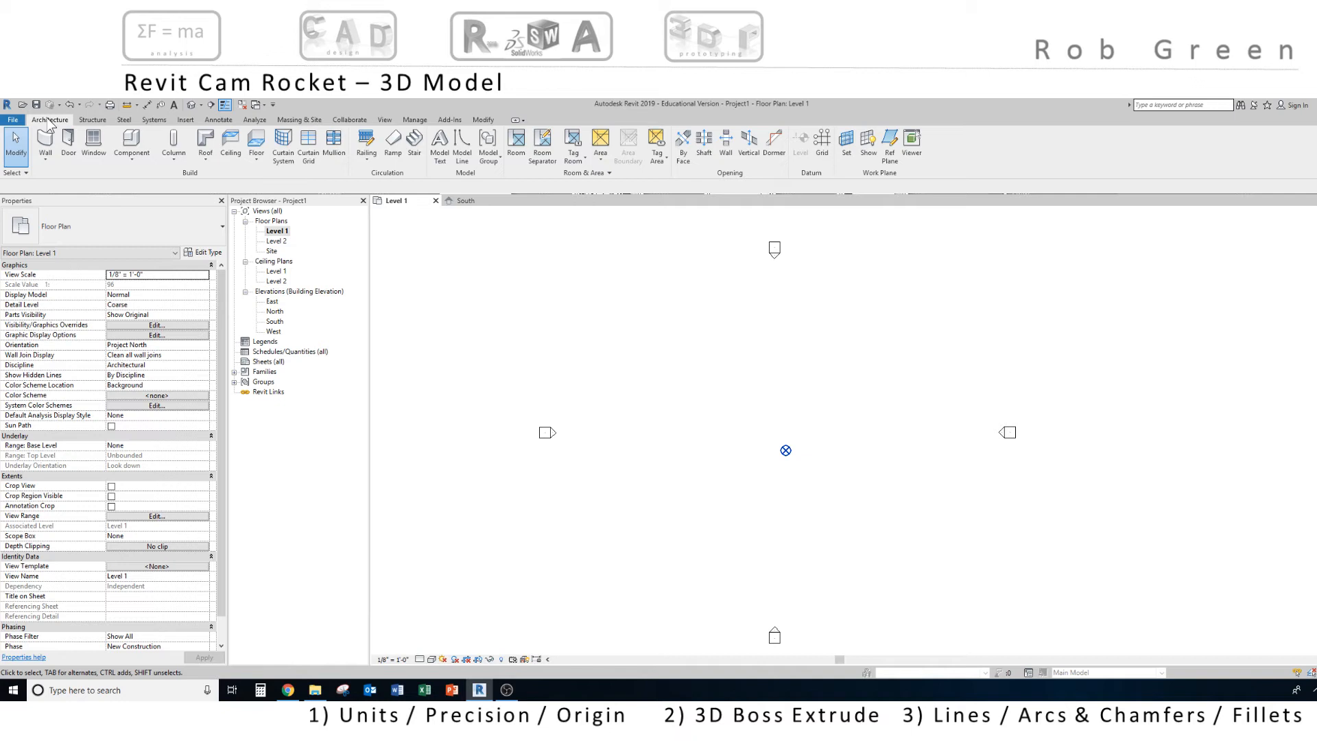
left_click(138, 155)
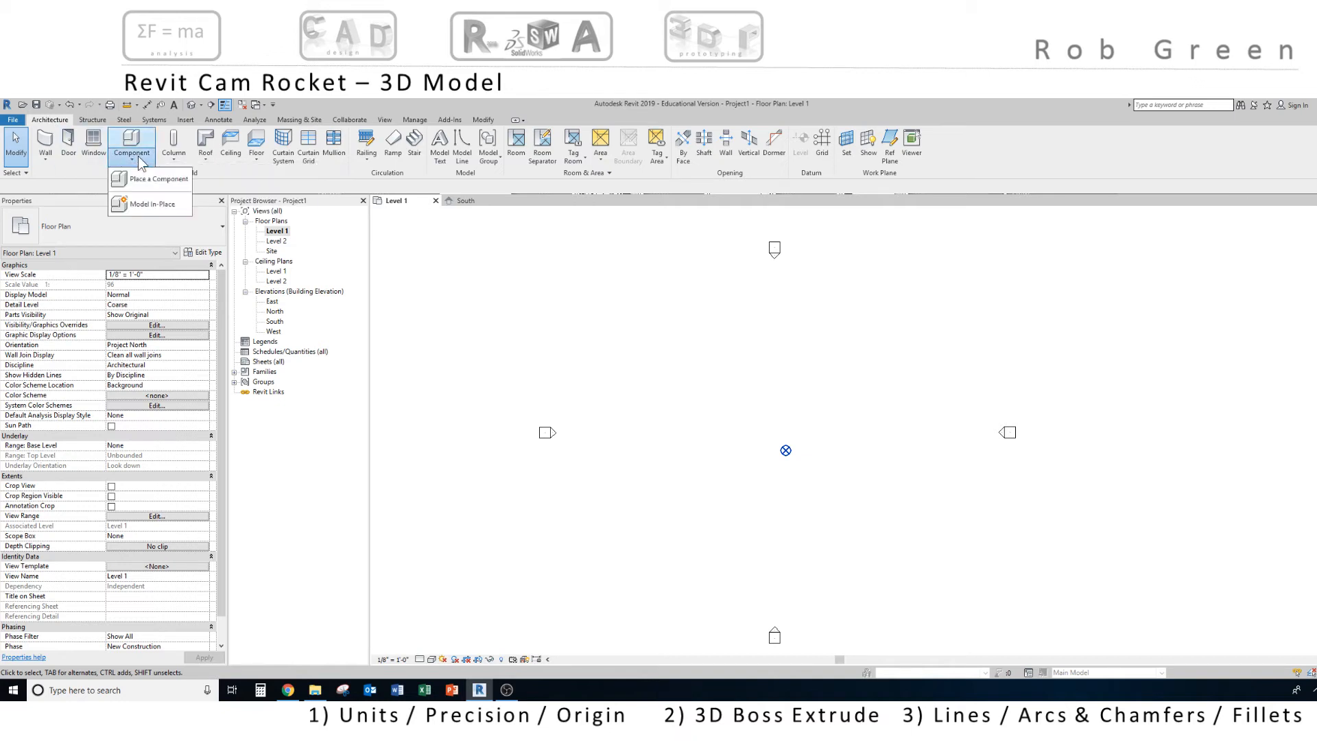
left_click(157, 204)
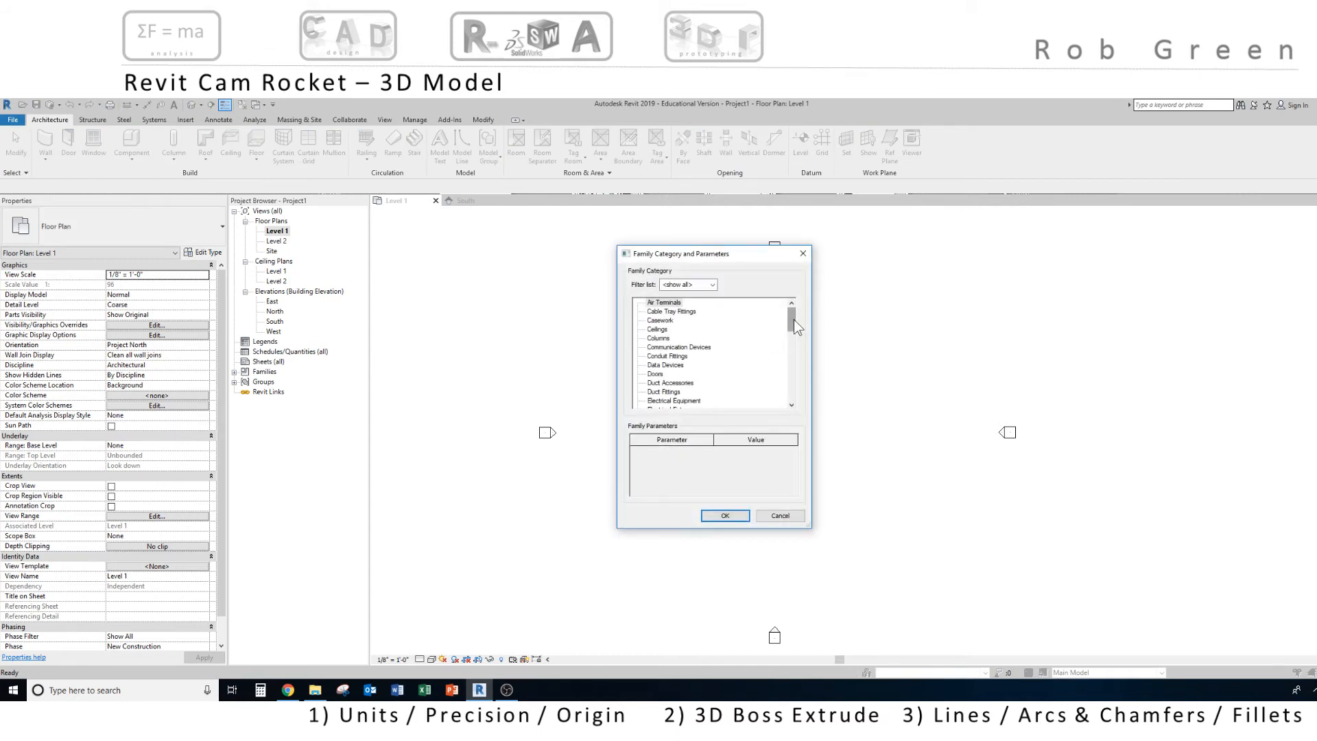
left_click_drag(793, 319, 806, 360)
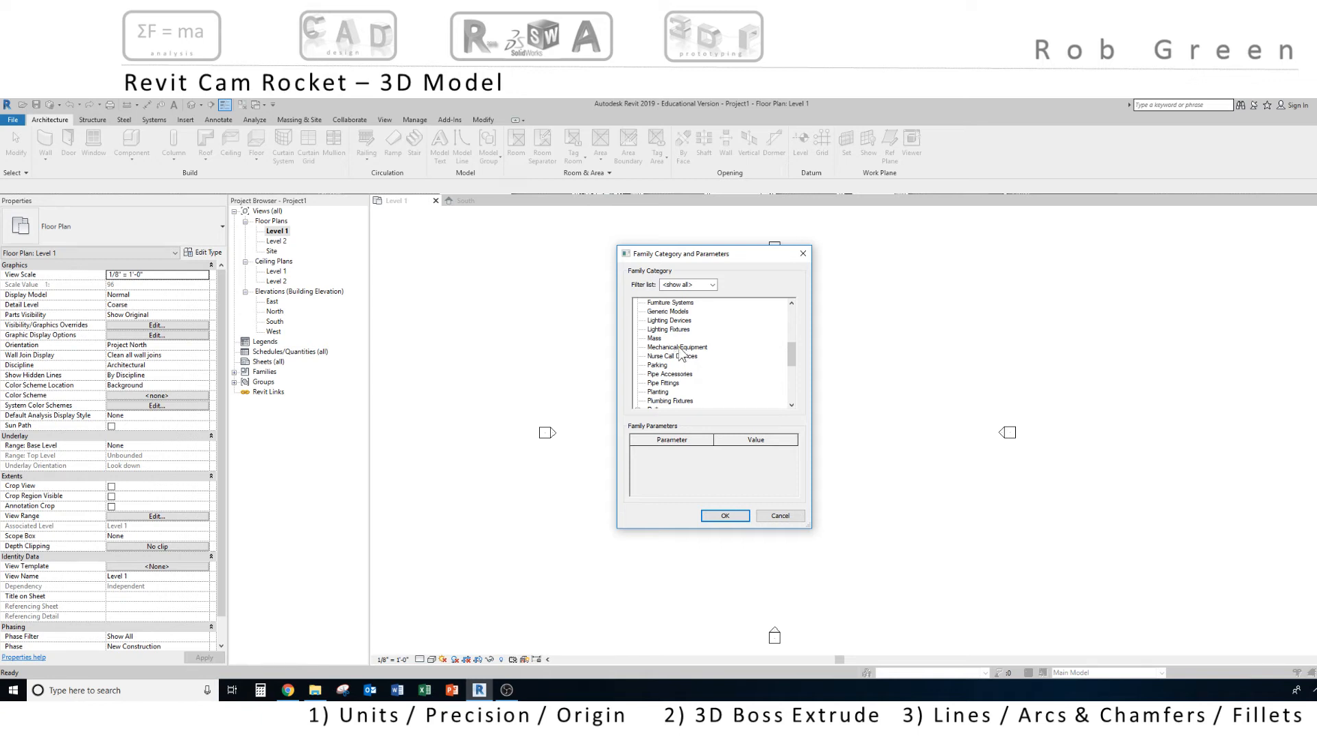
left_click(669, 311)
left_click(724, 515)
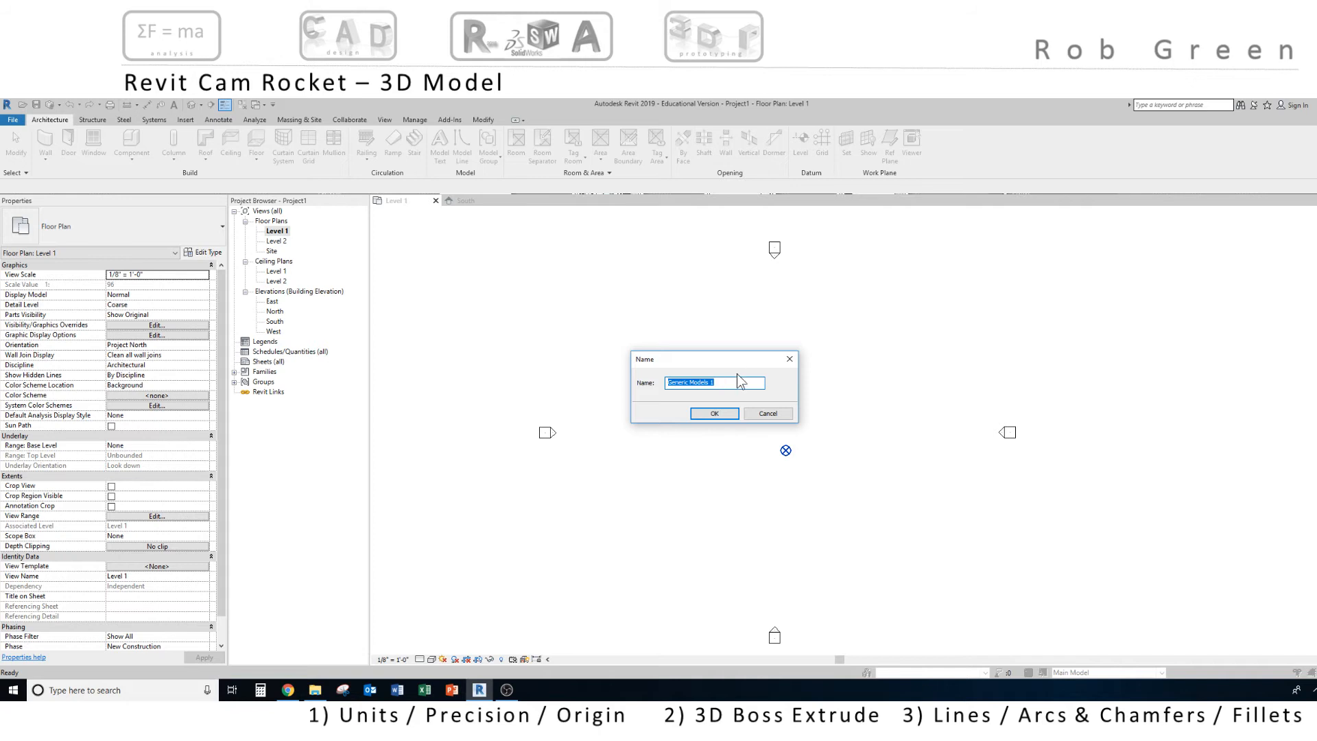
left_click_drag(735, 362, 1125, 339)
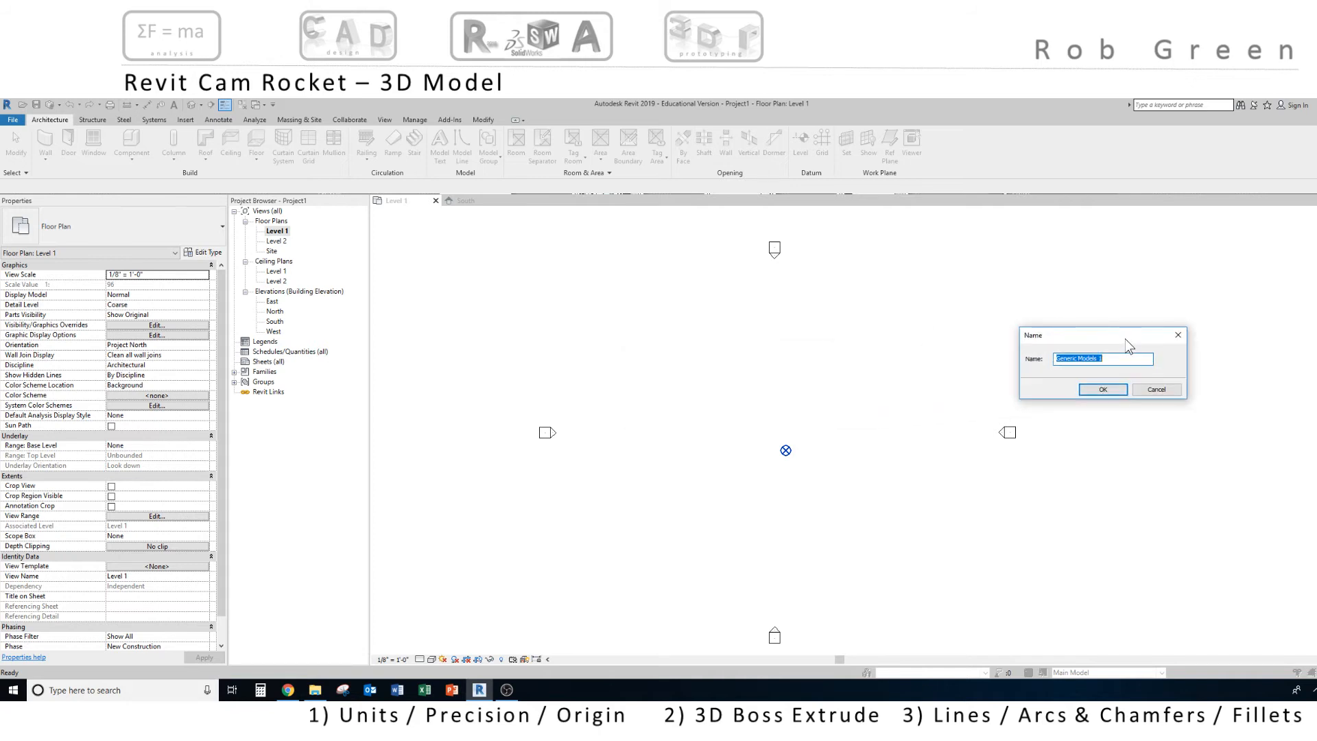
type("Cam Rocket")
left_click(1101, 390)
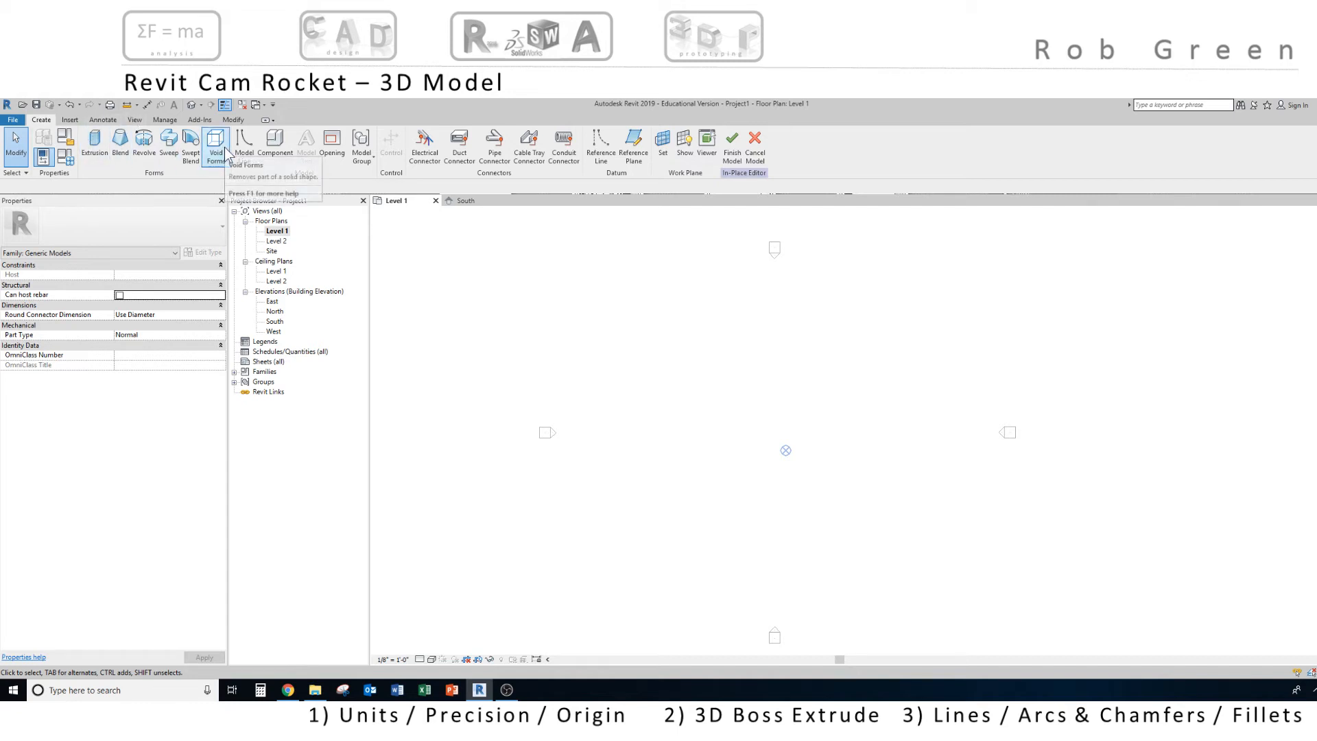
- Start an Extrusion and sketch a 14-inch horizontal line leftward from the project base point
left_click(95, 151)
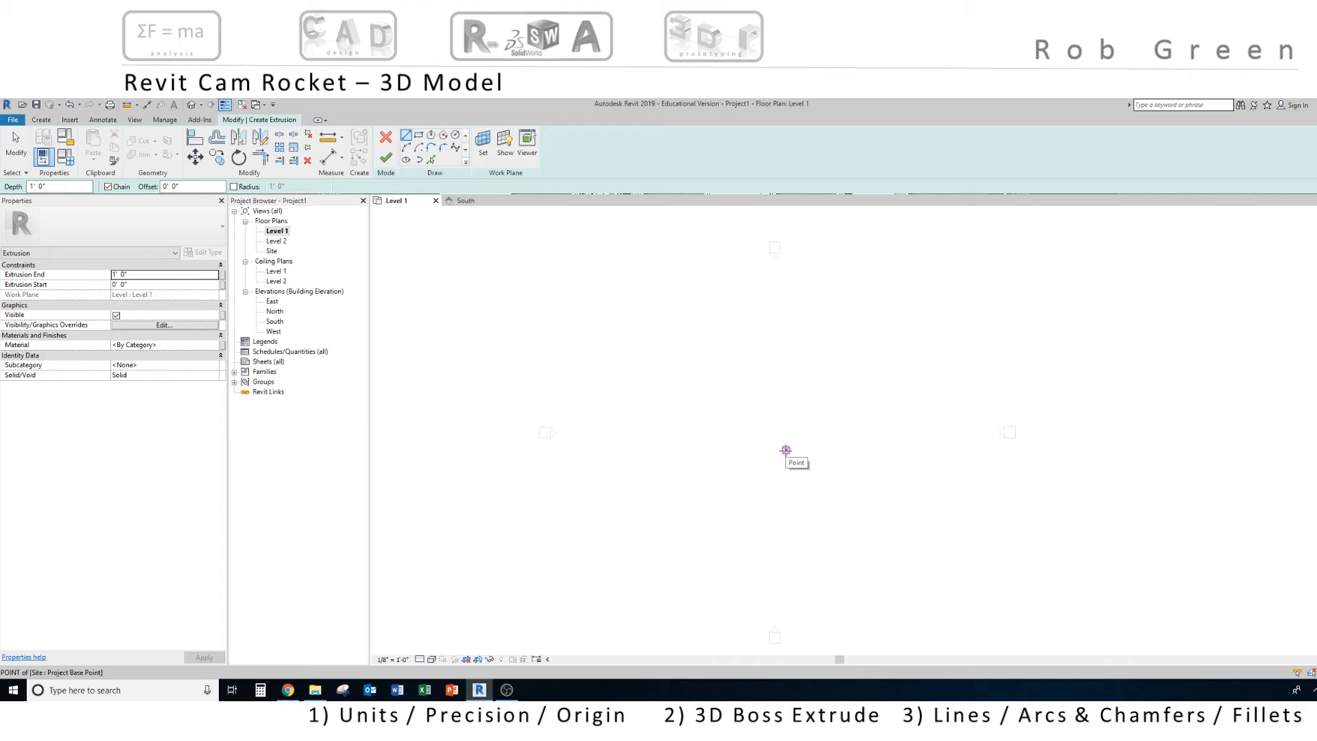
left_click(786, 450)
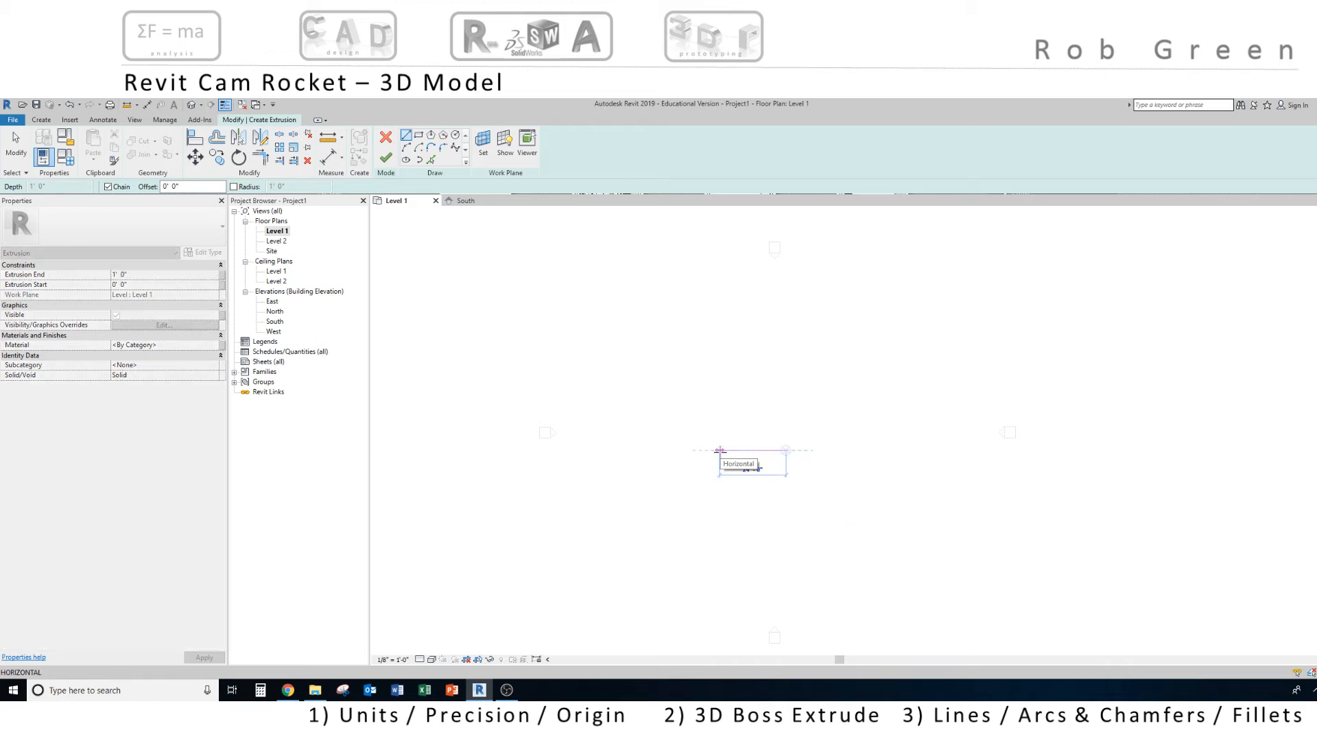
type("14")
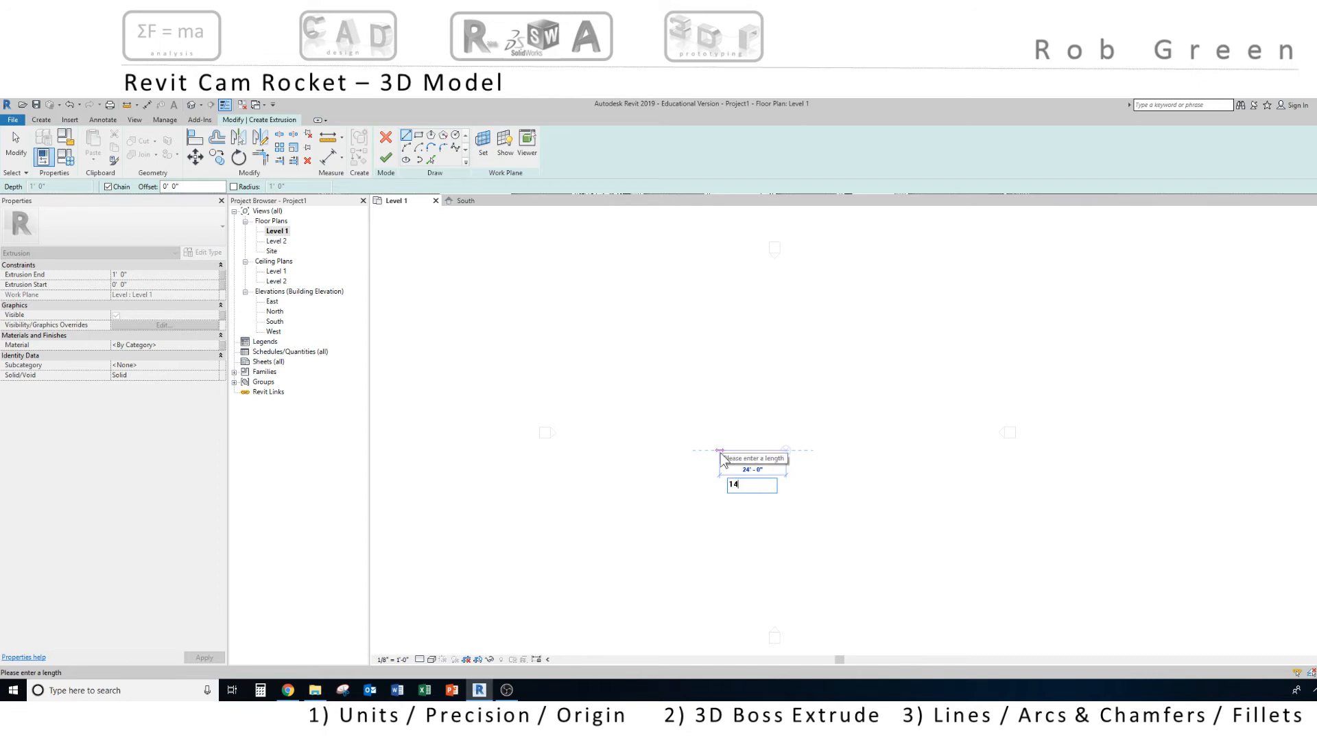
type("'")
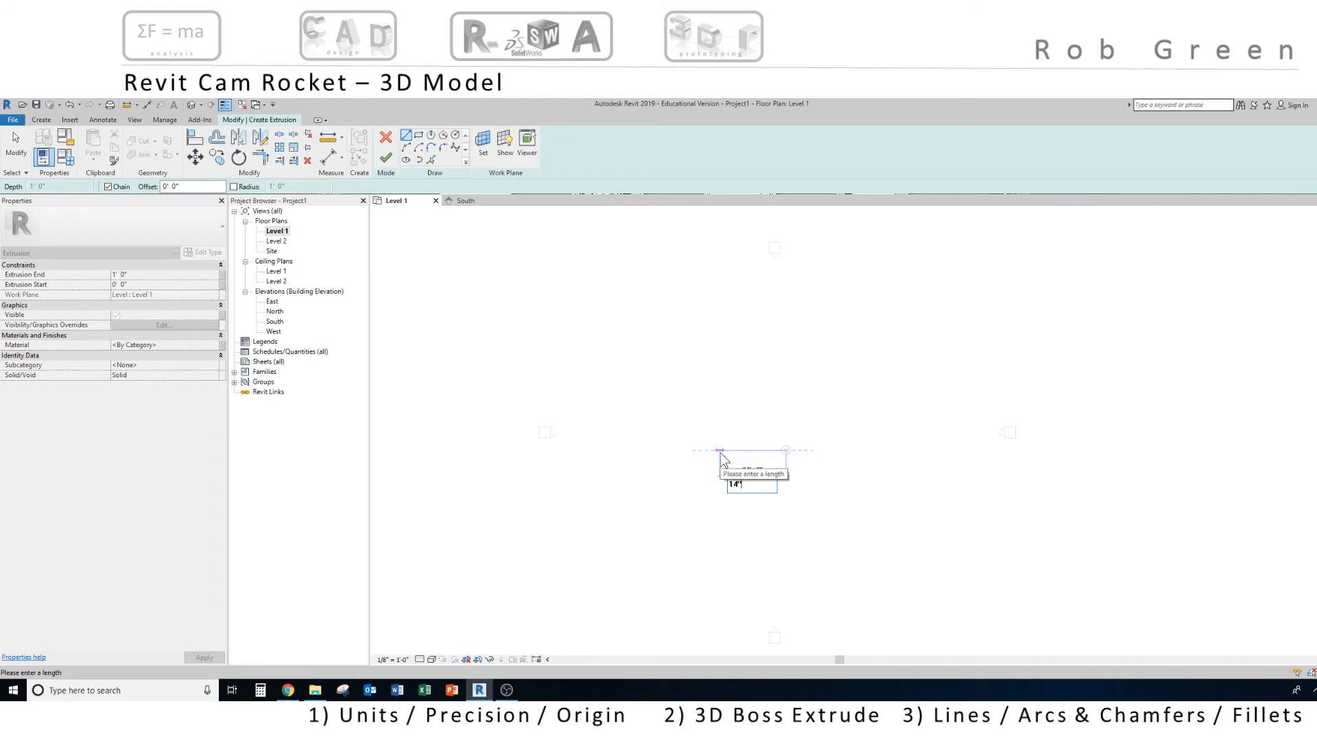
type("'")
key("Return")
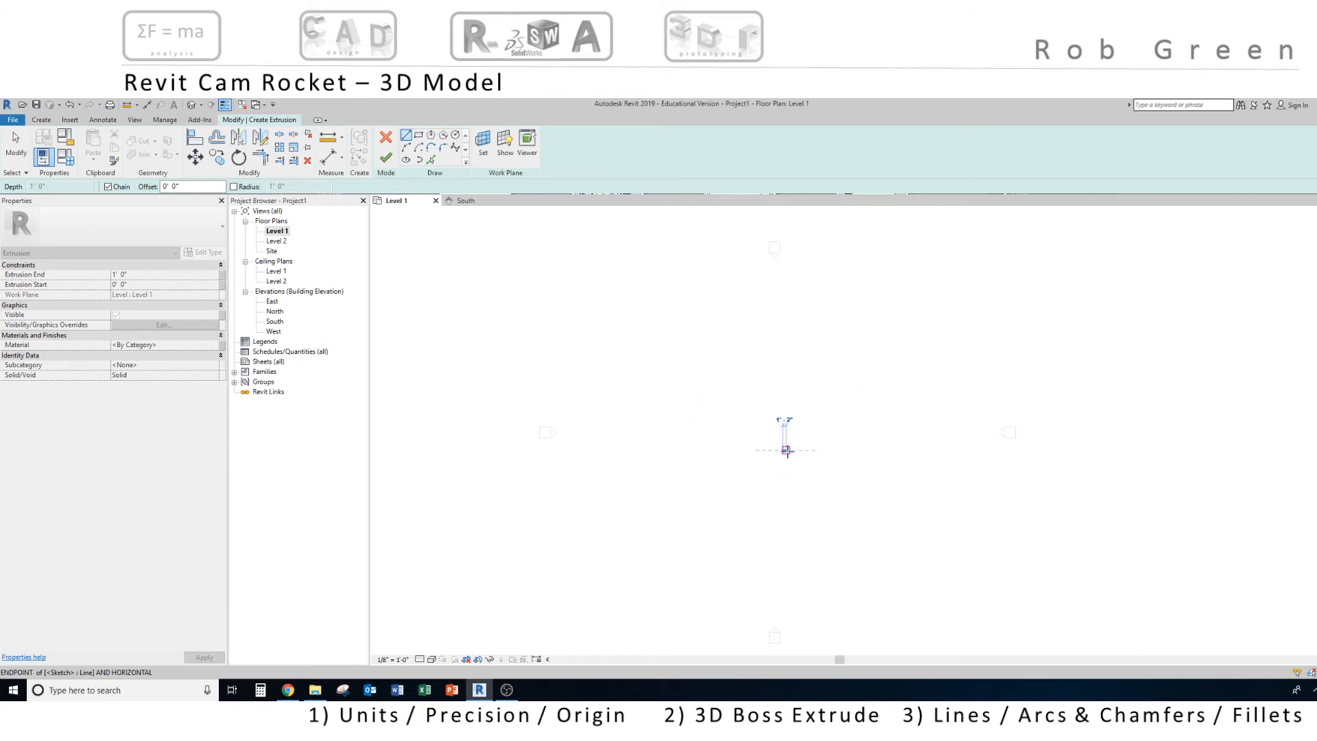
- Sketch a 16-inch vertical line up from the first line's left end, followed by a 14-inch horizontal line to the right
scroll(787, 451, "up", 4)
scroll(783, 447, "up", 3)
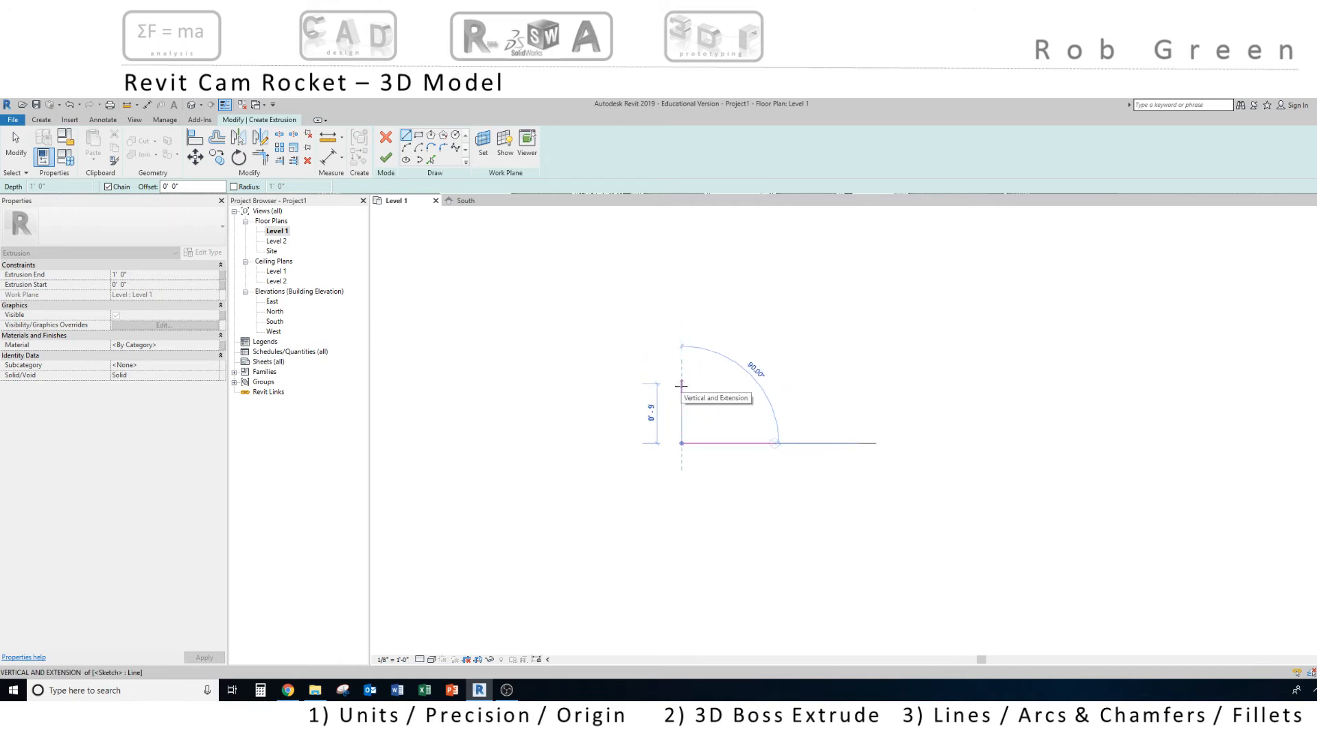
type("1 4")
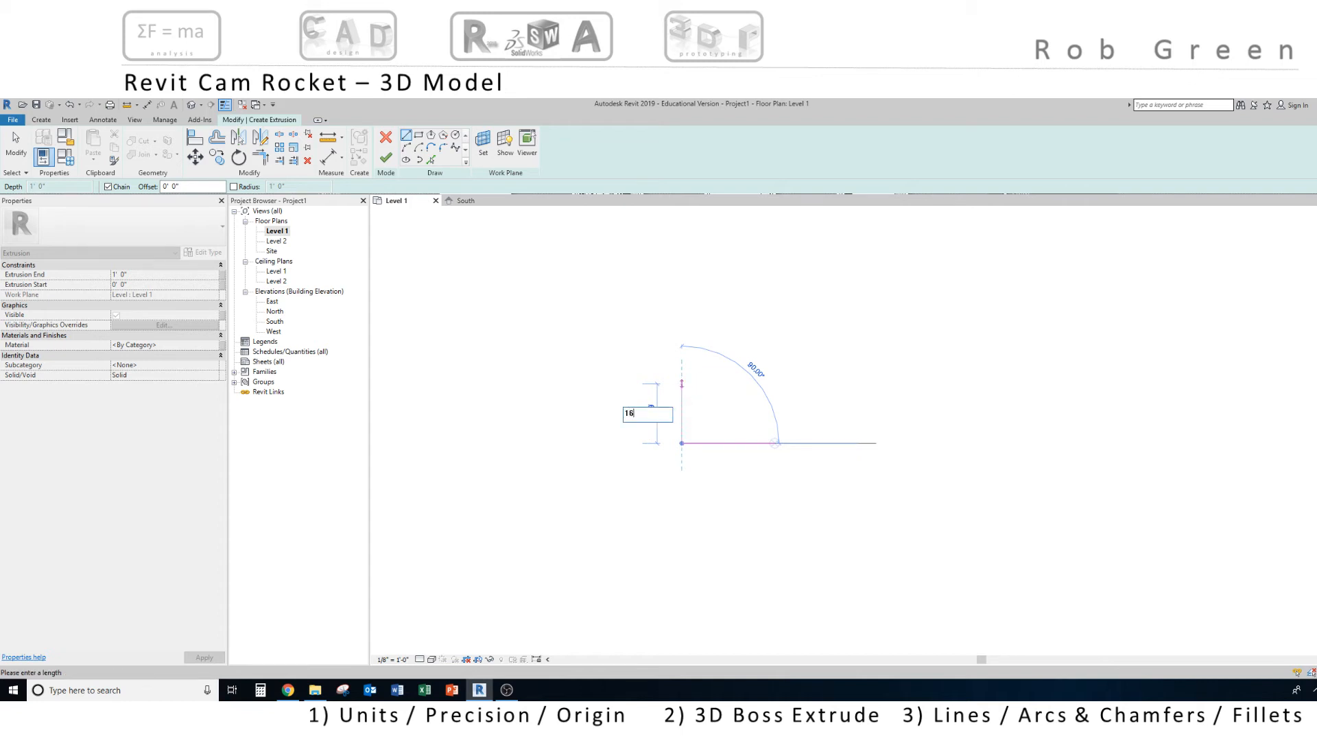
key("Return")
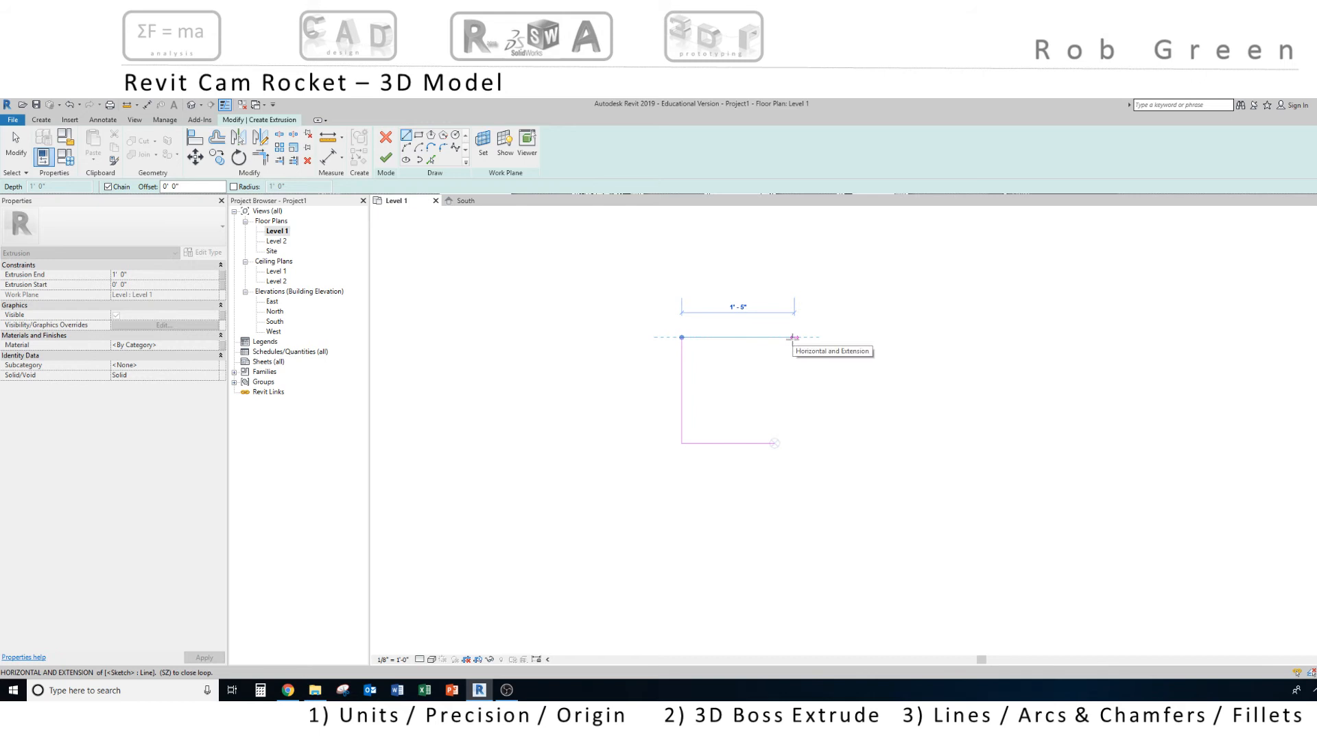
type("14")
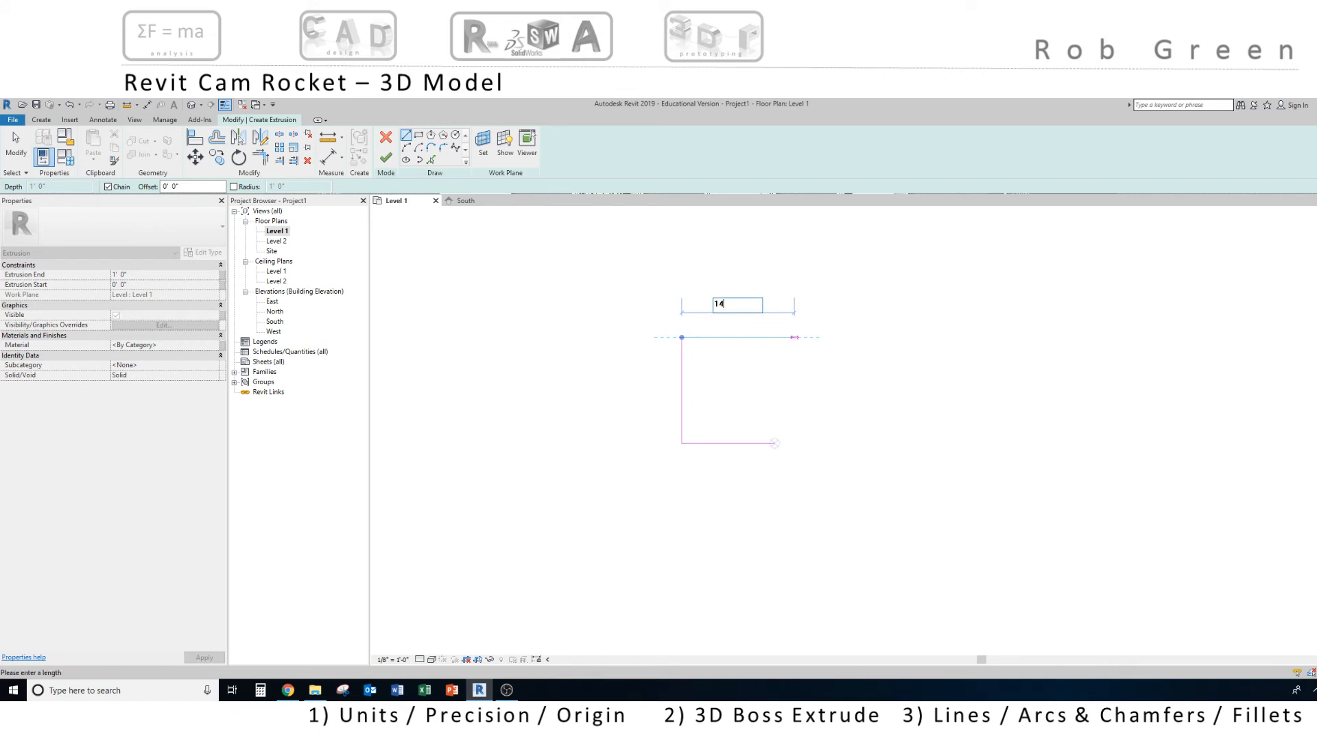
type("\"")
key("Return")
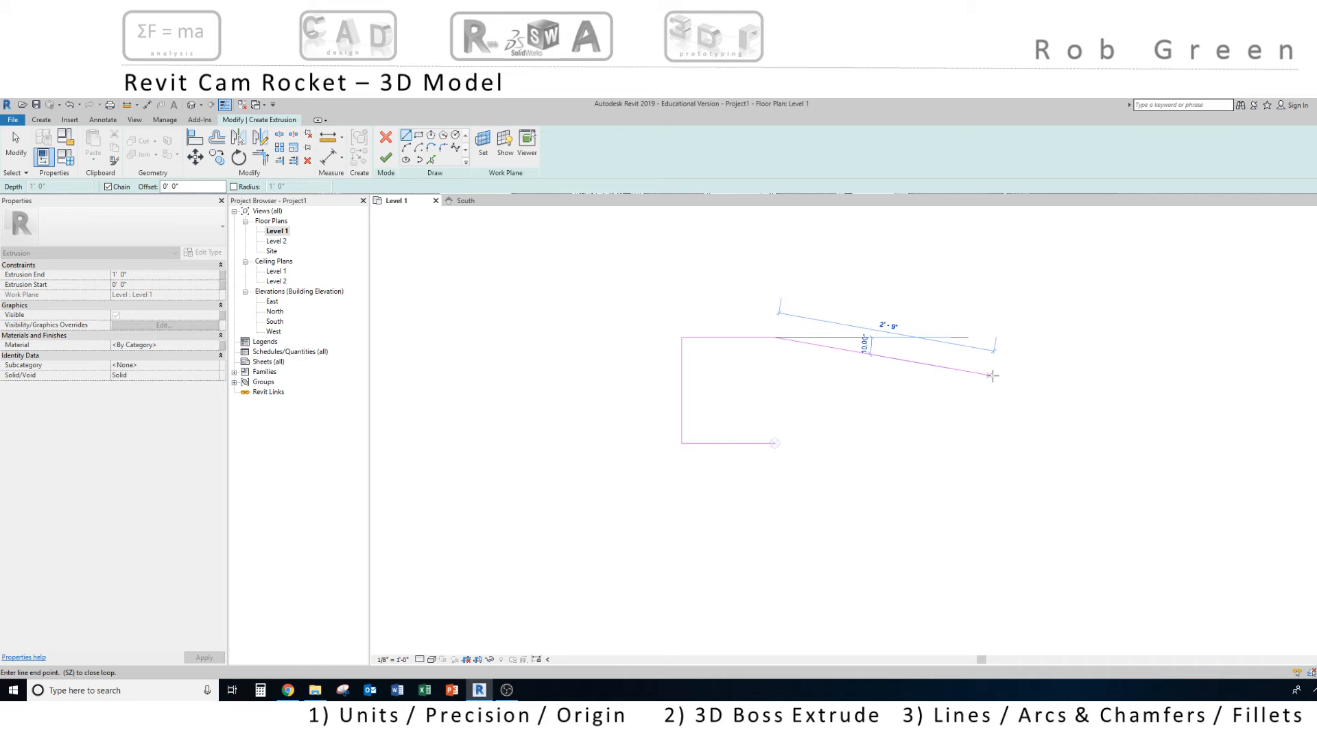
key("Escape")
key("Escape")
key("v")
key("g")
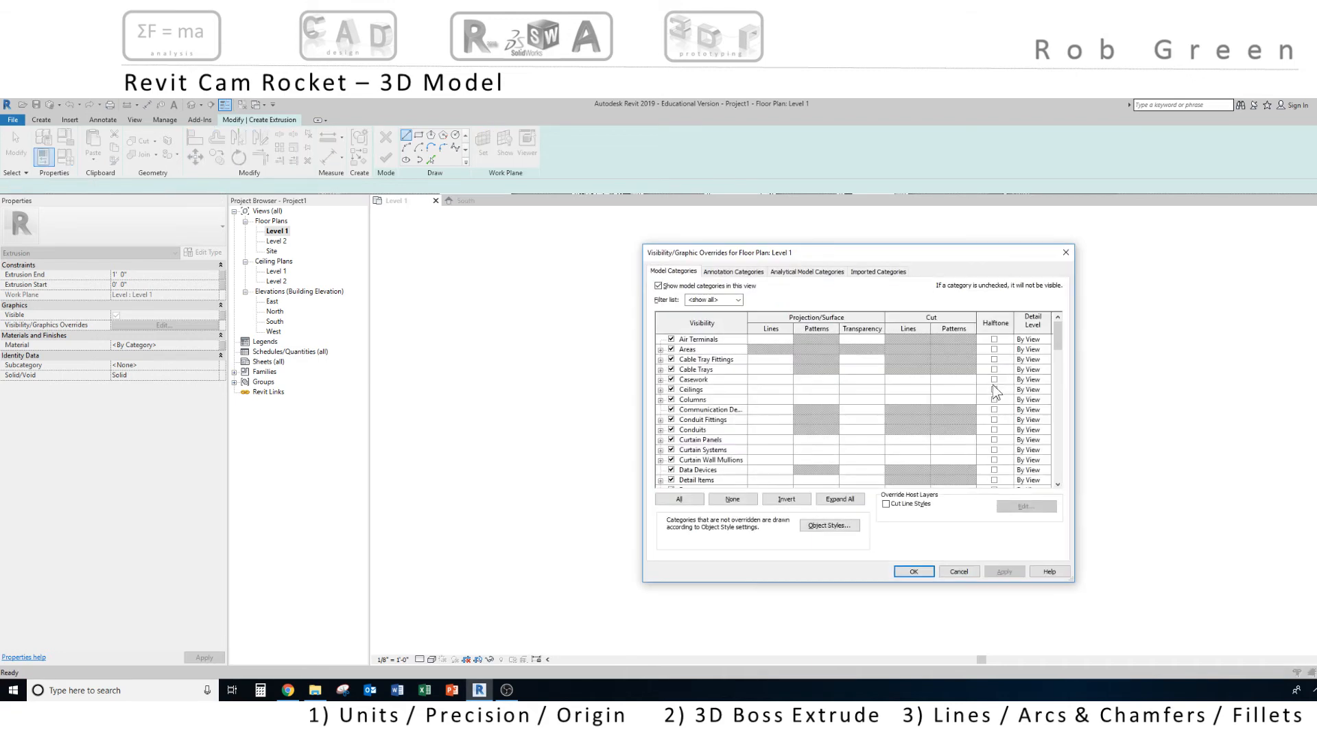
left_click(959, 572)
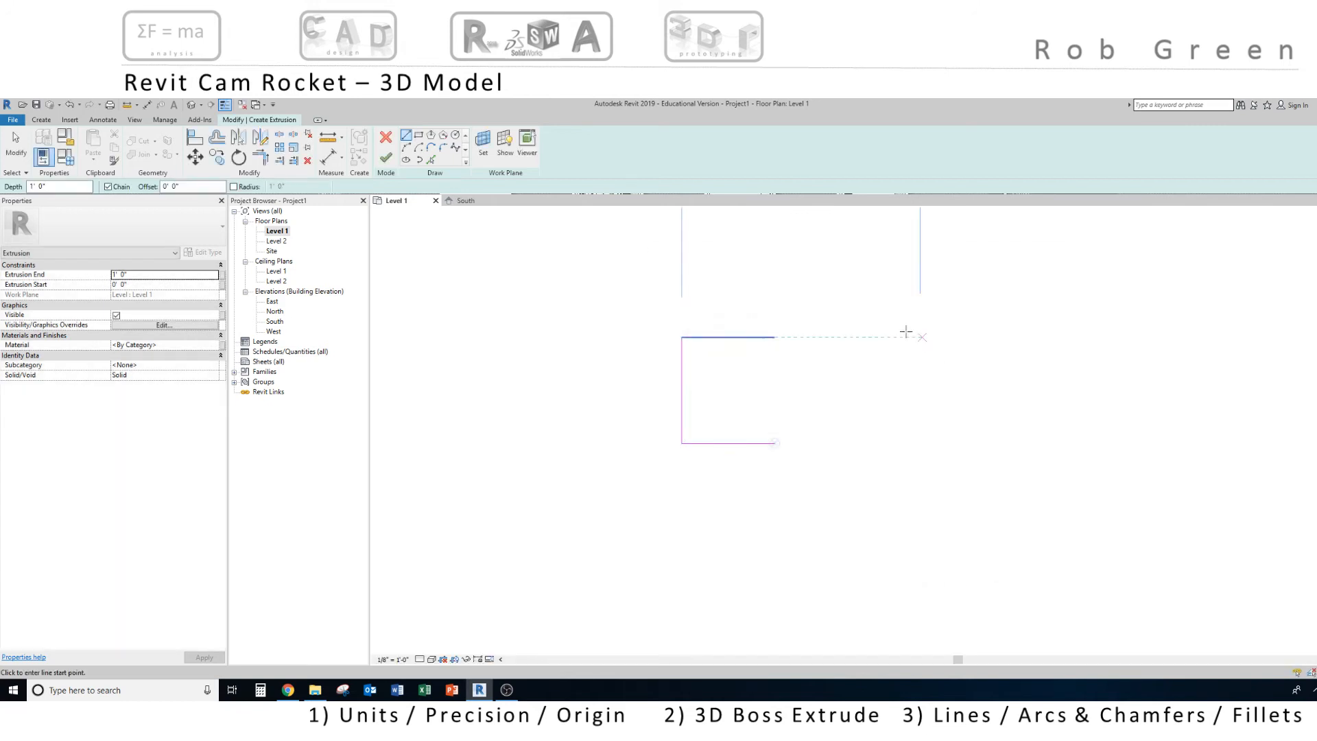
- Sketch a line about 2'-8" long sloping 10° downward to the right from the upper 14-inch line's right end, and check its length
left_click(775, 337)
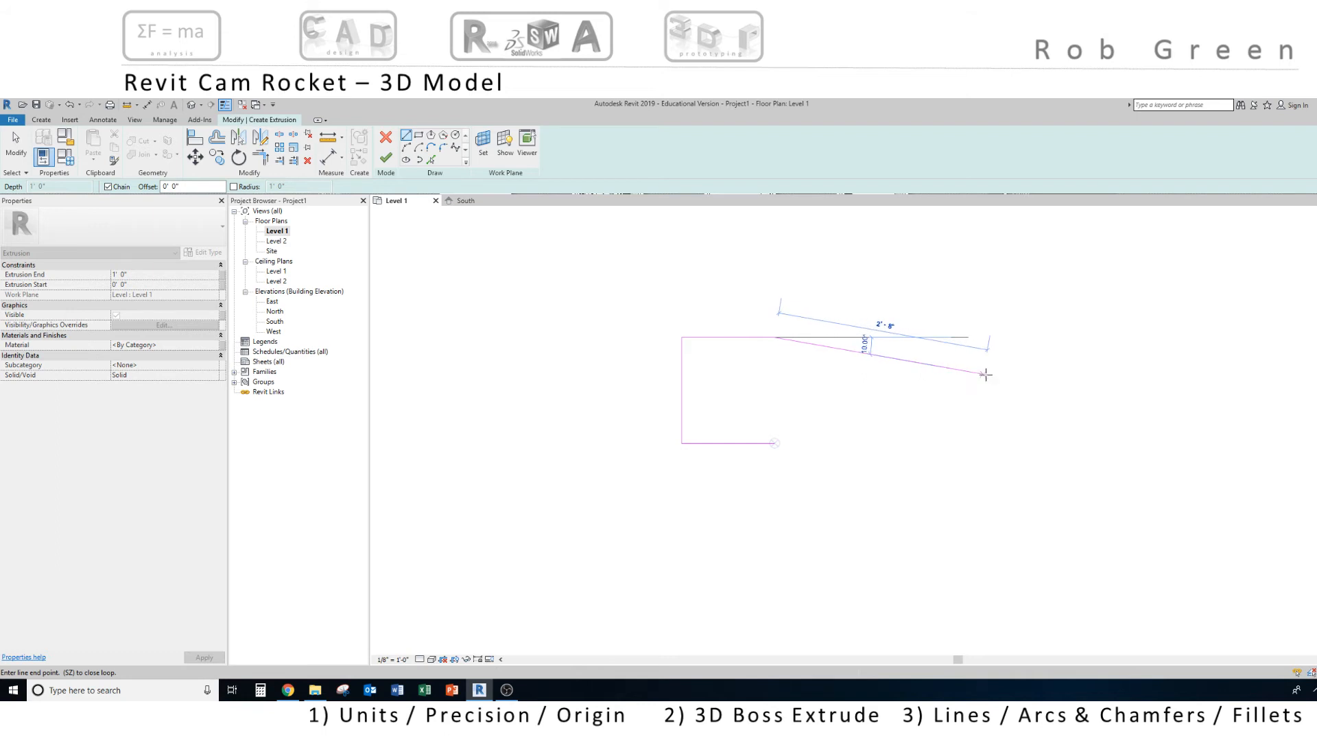
left_click(986, 375)
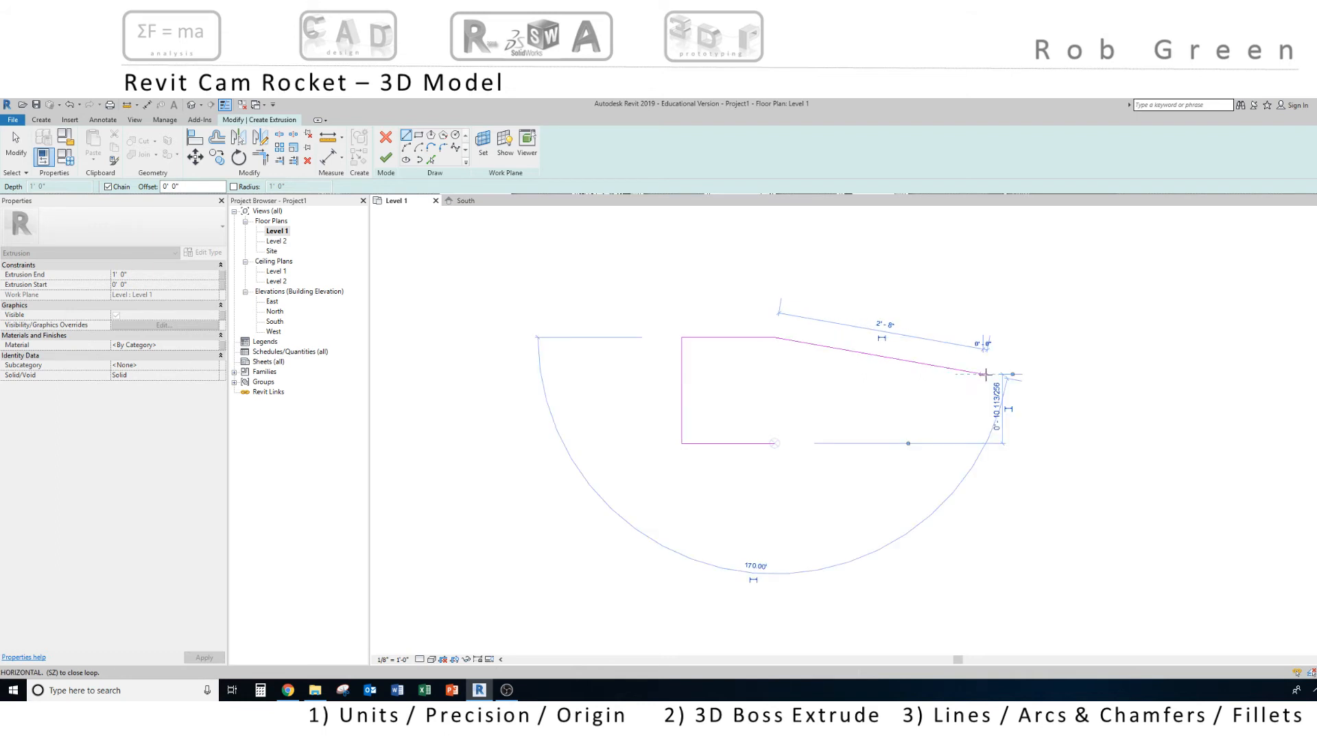
key("Escape")
key("Escape")
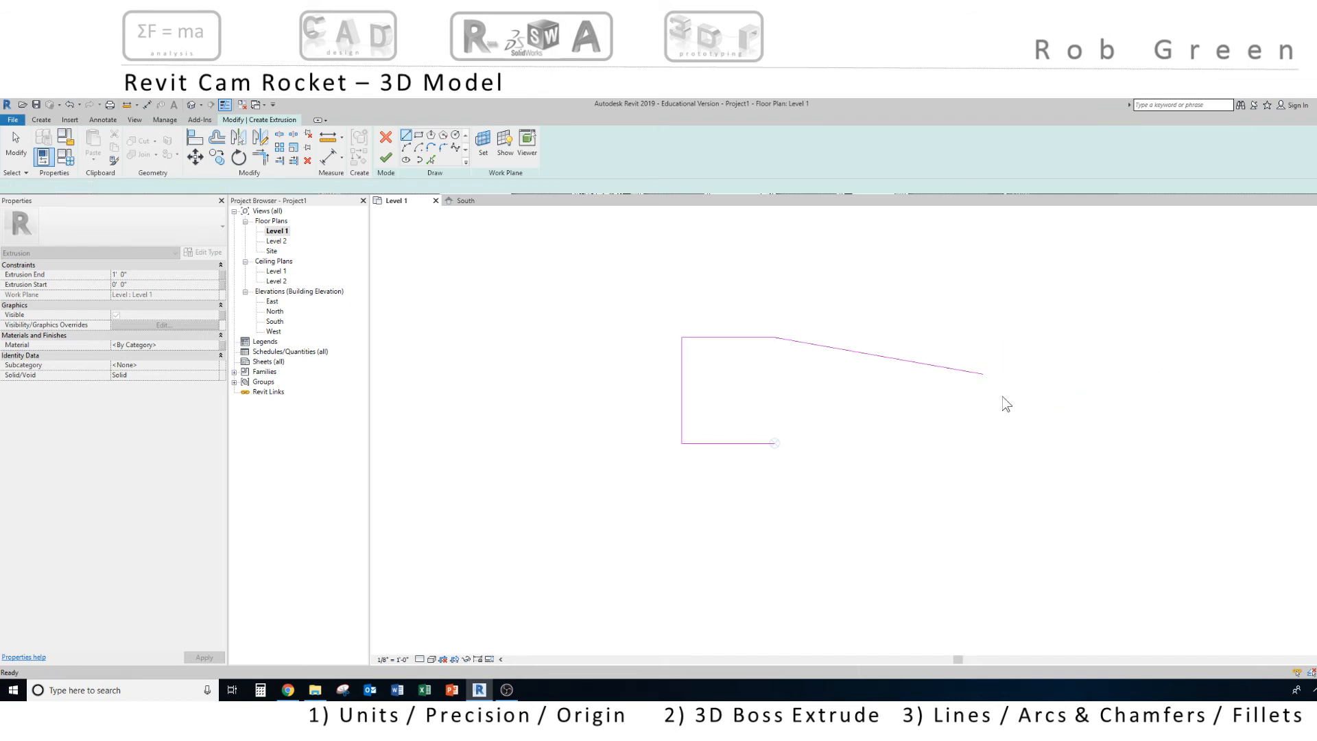
left_click(917, 363)
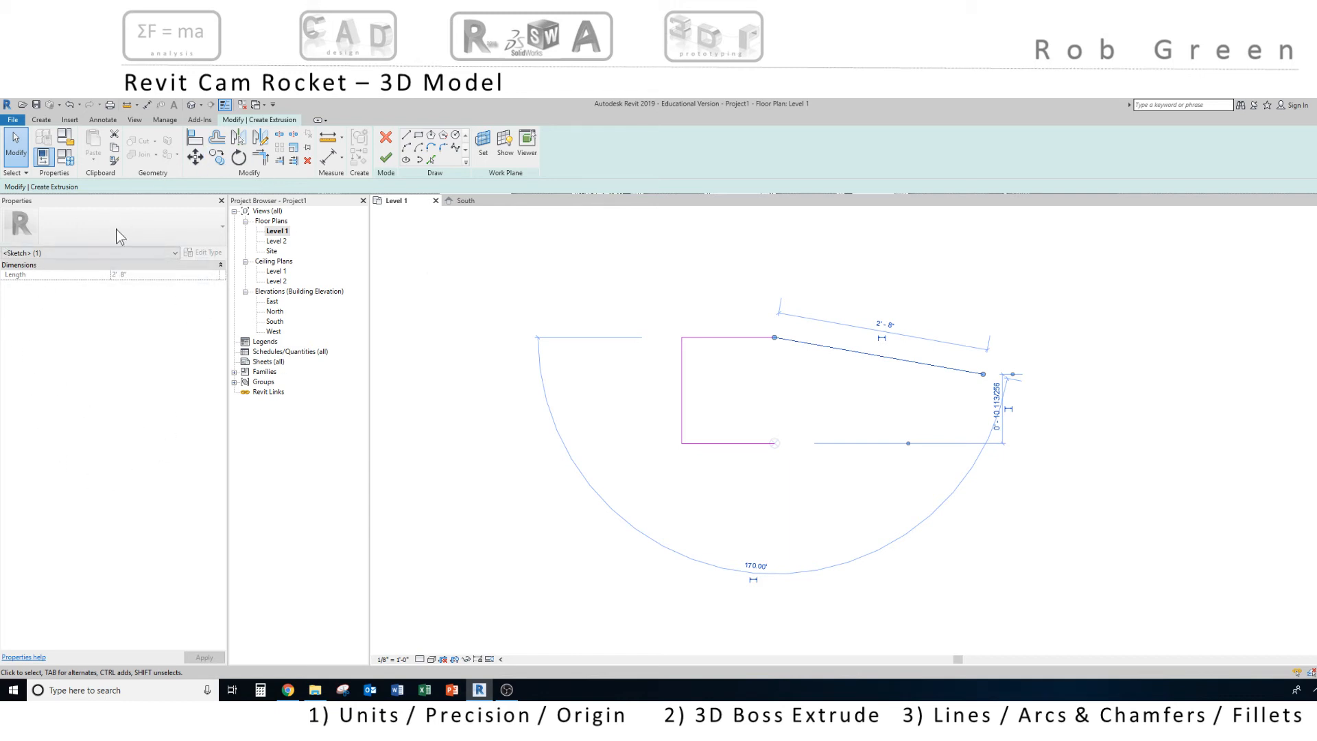
left_click(807, 371)
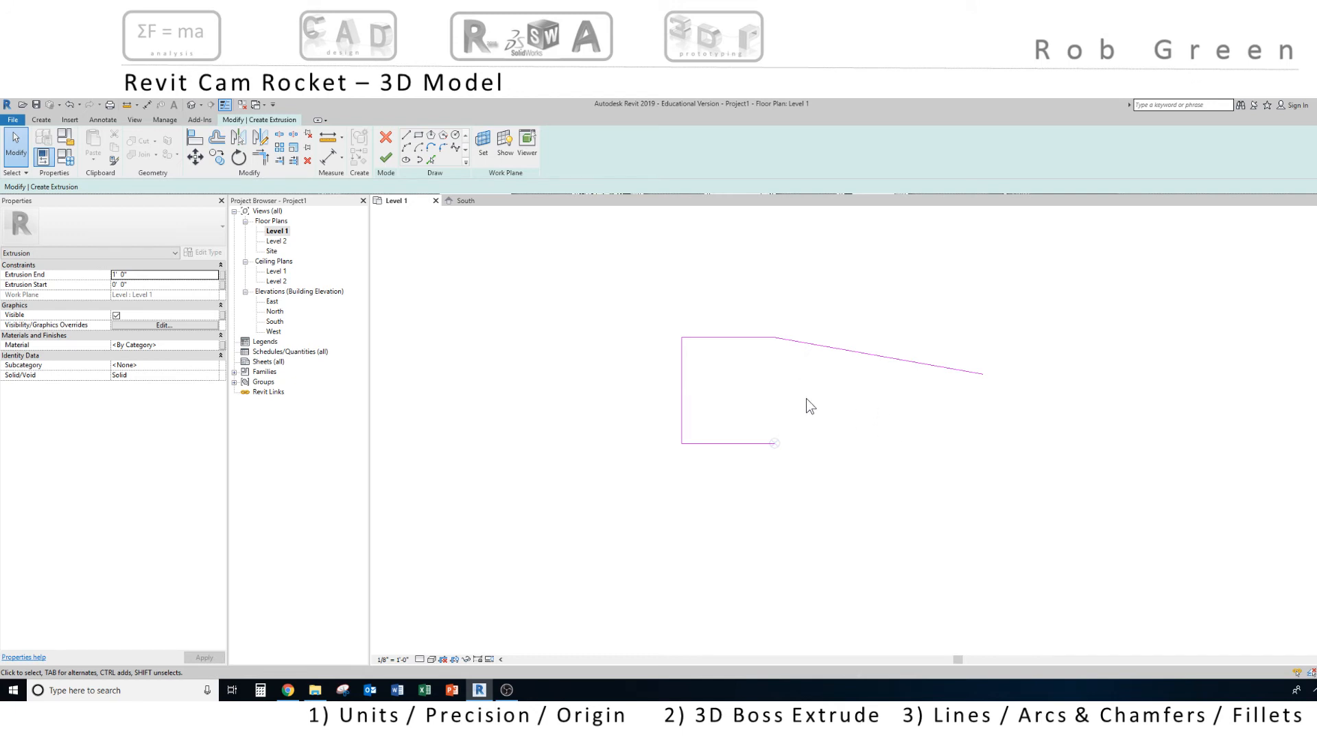
- Sketch a 16-inch vertical line down from the left end of the base point line, followed by an 84-inch horizontal line to the right
left_click(405, 136)
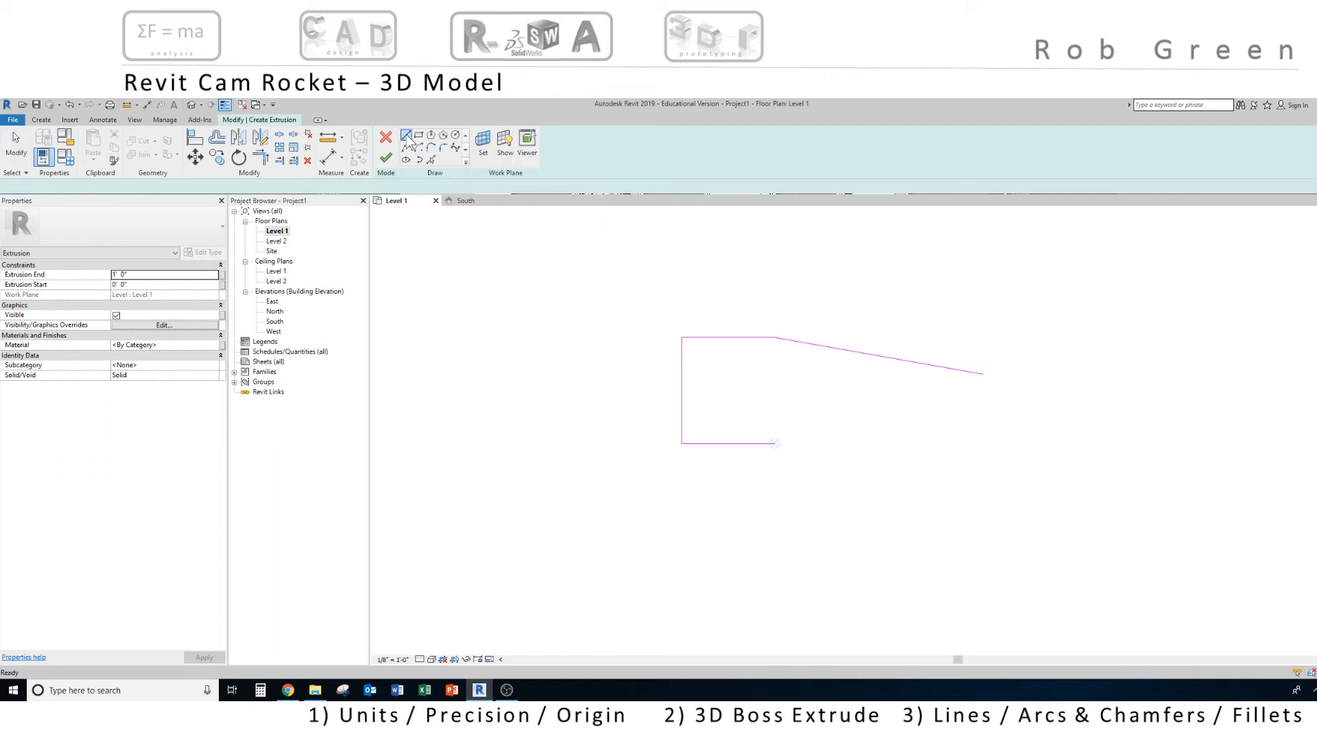
left_click(681, 443)
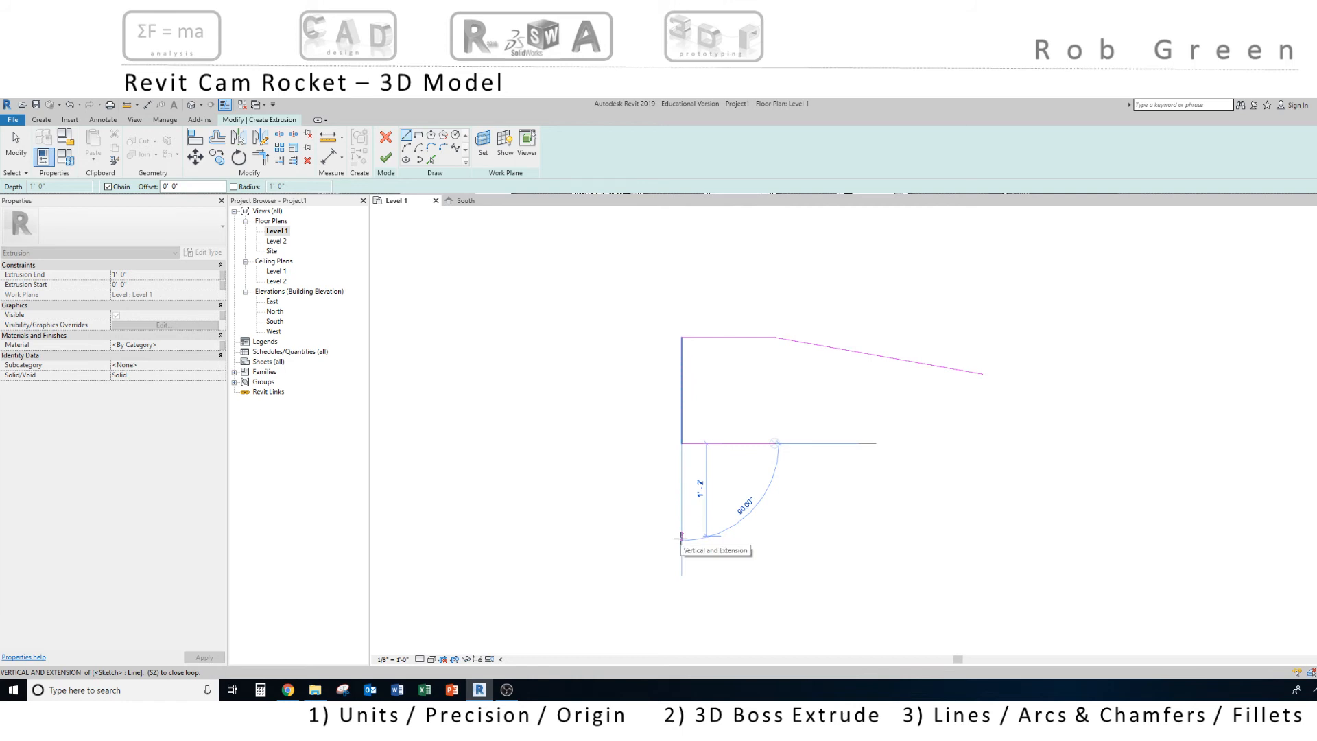
left_click(681, 538)
type("16")
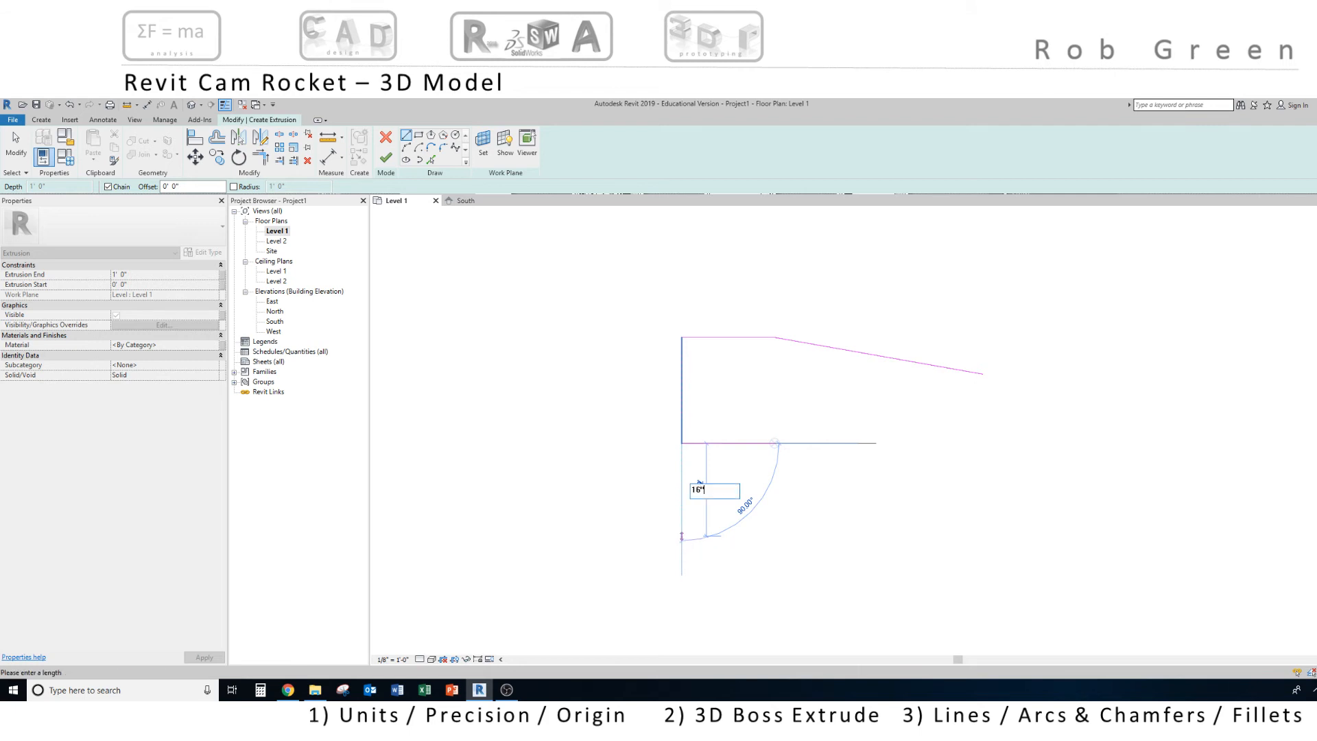
type("\"")
key("Return")
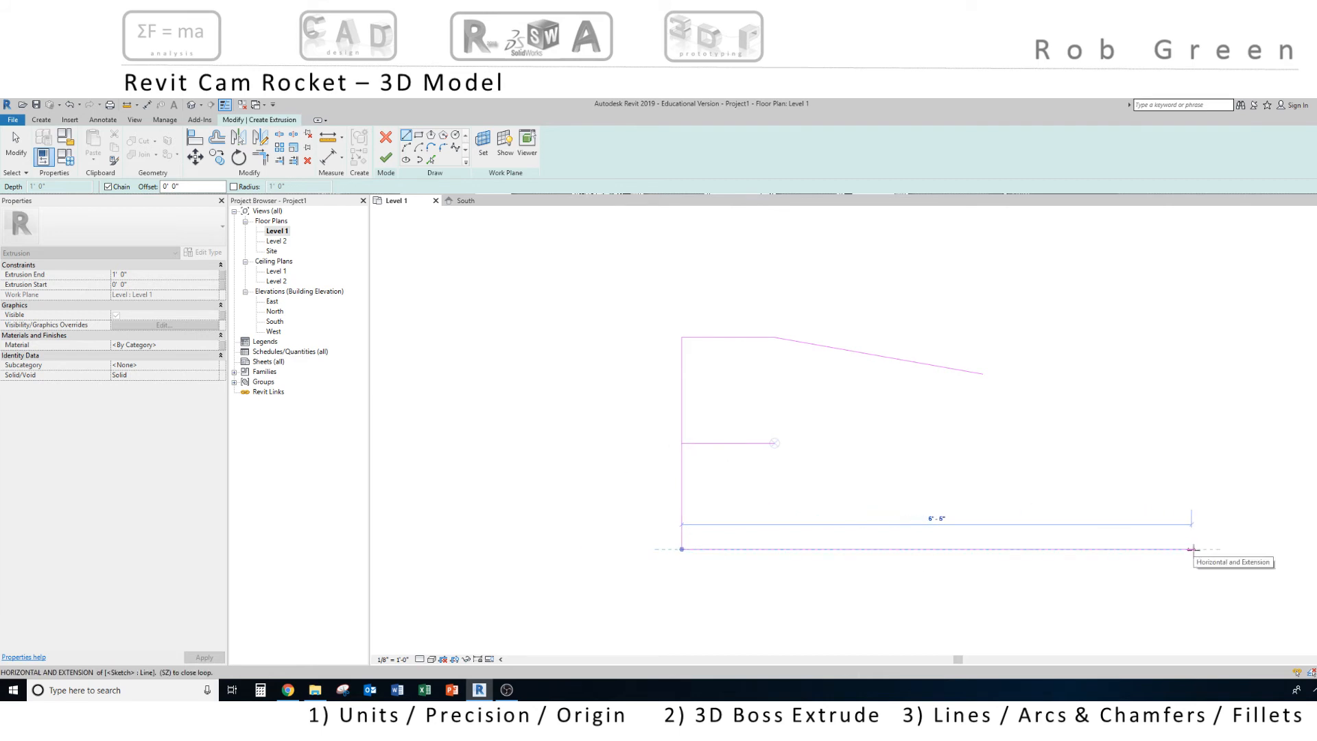
type("84")
key("Return")
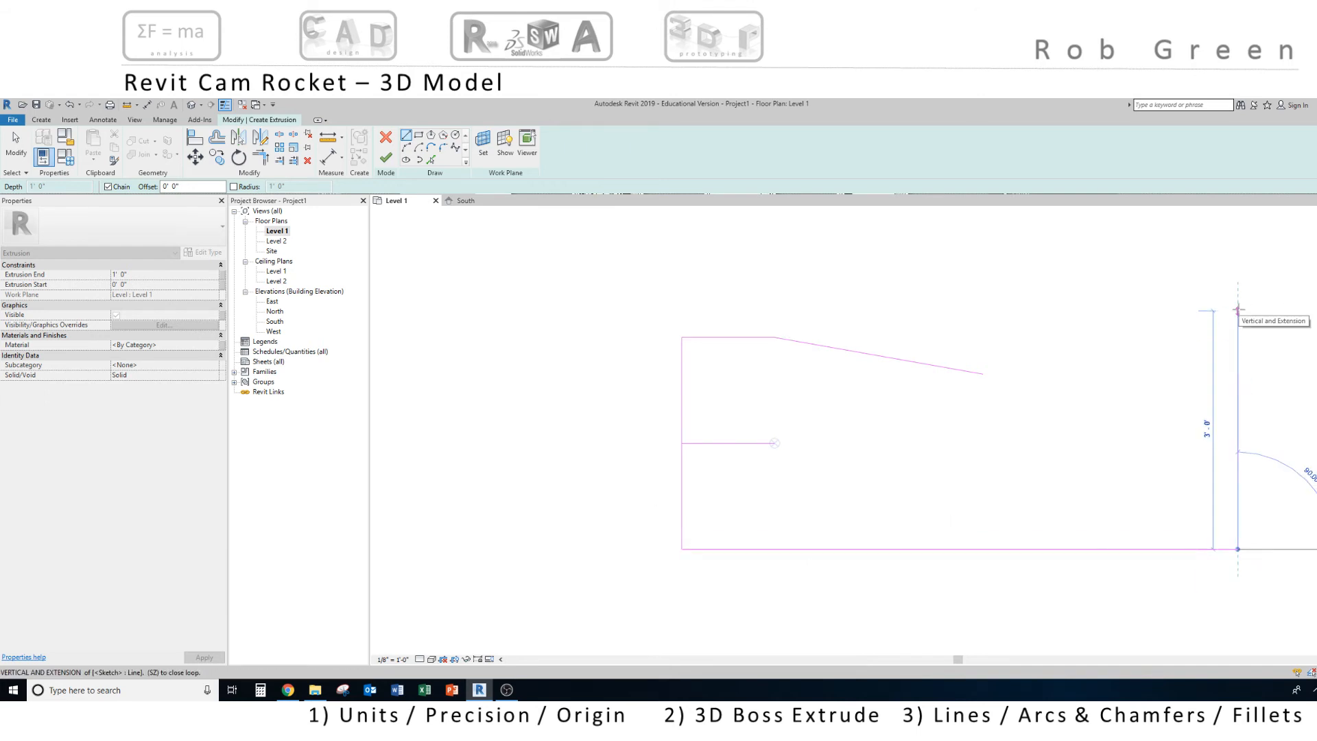
- Continue the chain with a 40-inch vertical line upward and a 29-inch horizontal line back to the left, and end the line command
type("40")
key("Return")
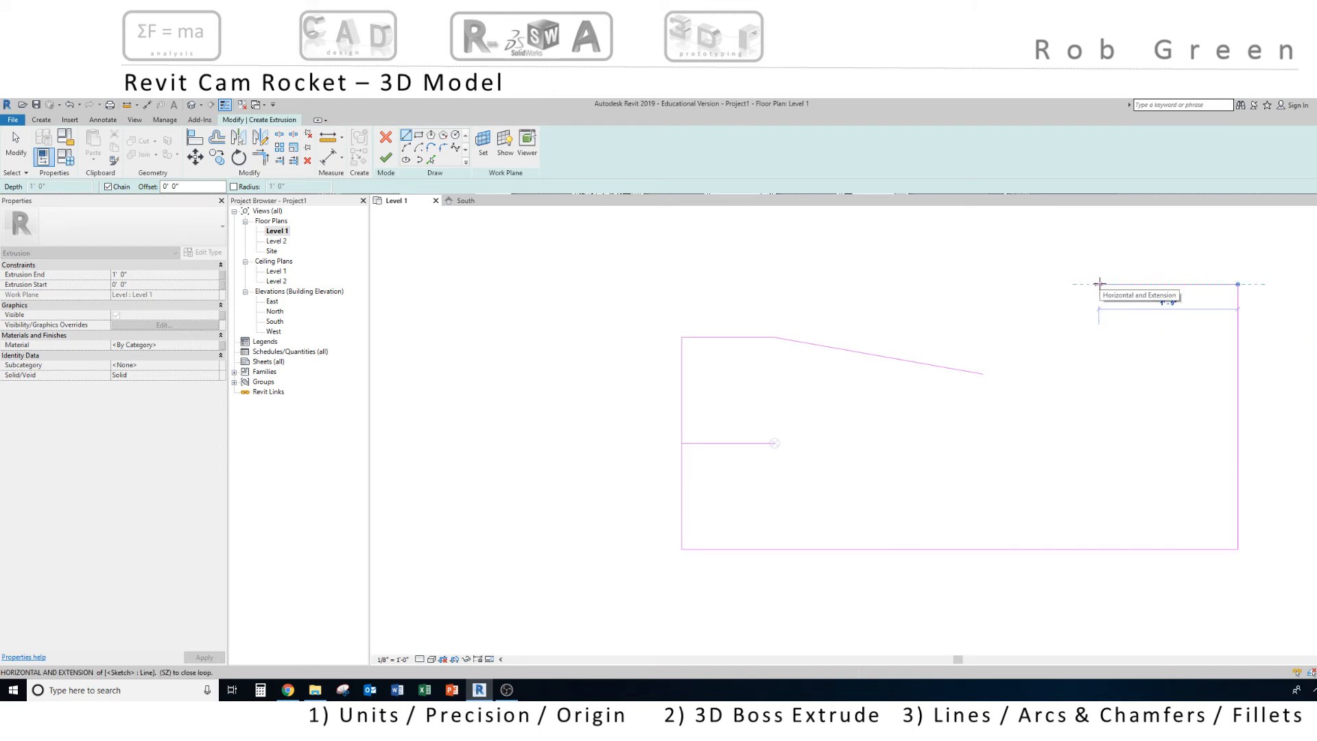
type("29")
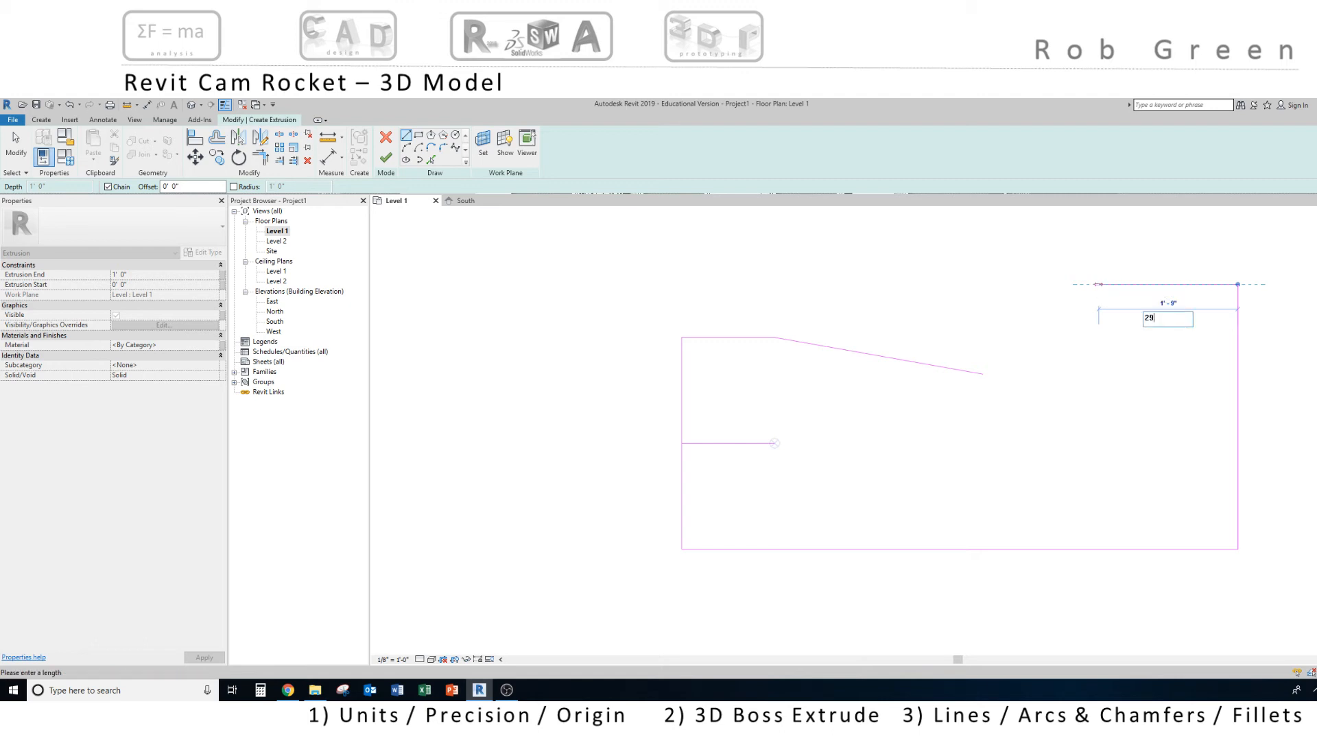
key("Return")
key("Escape")
key("Escape")
- Offset a copy of the 29-inch horizontal line 59 inches downward, below the profile
scroll(1104, 308, "down", 2)
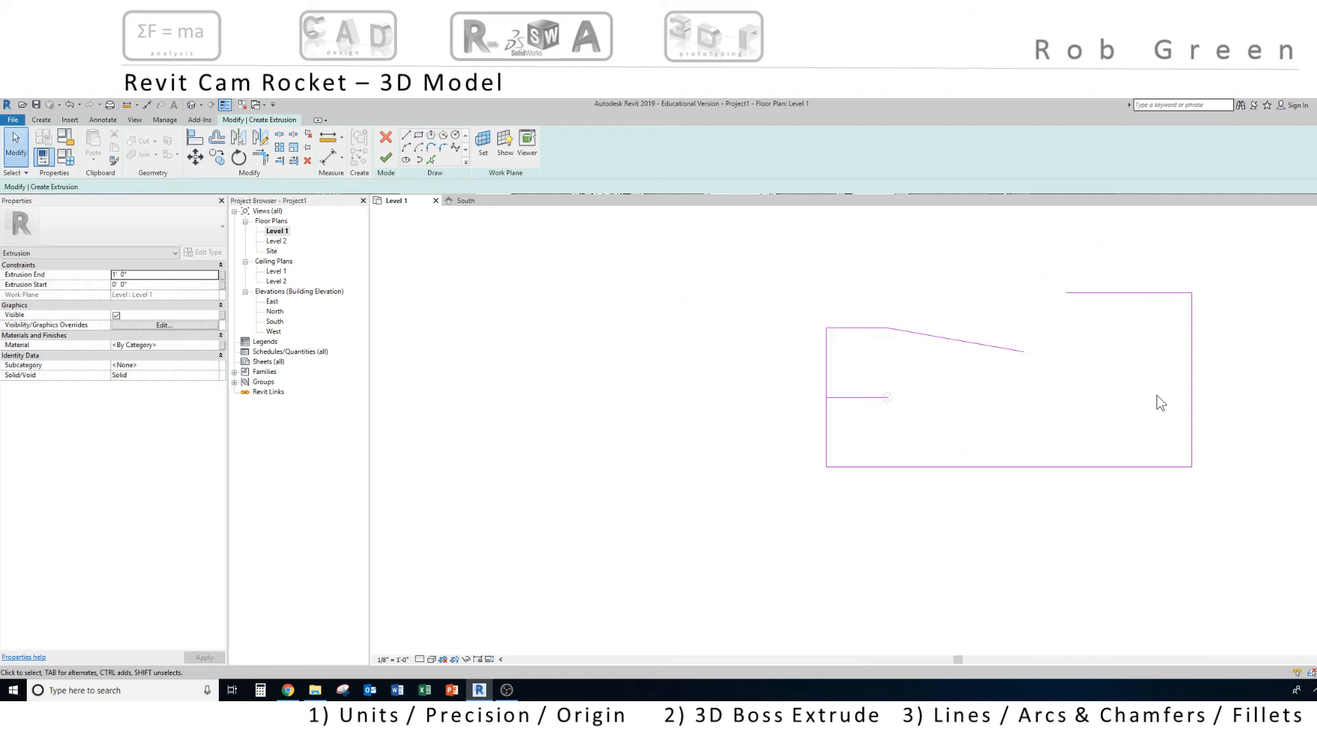
mouse_move(1162, 389)
middle_mouse_down()
mouse_move(946, 426)
mouse_move(871, 412)
middle_mouse_up()
scroll(871, 412, "up", 1)
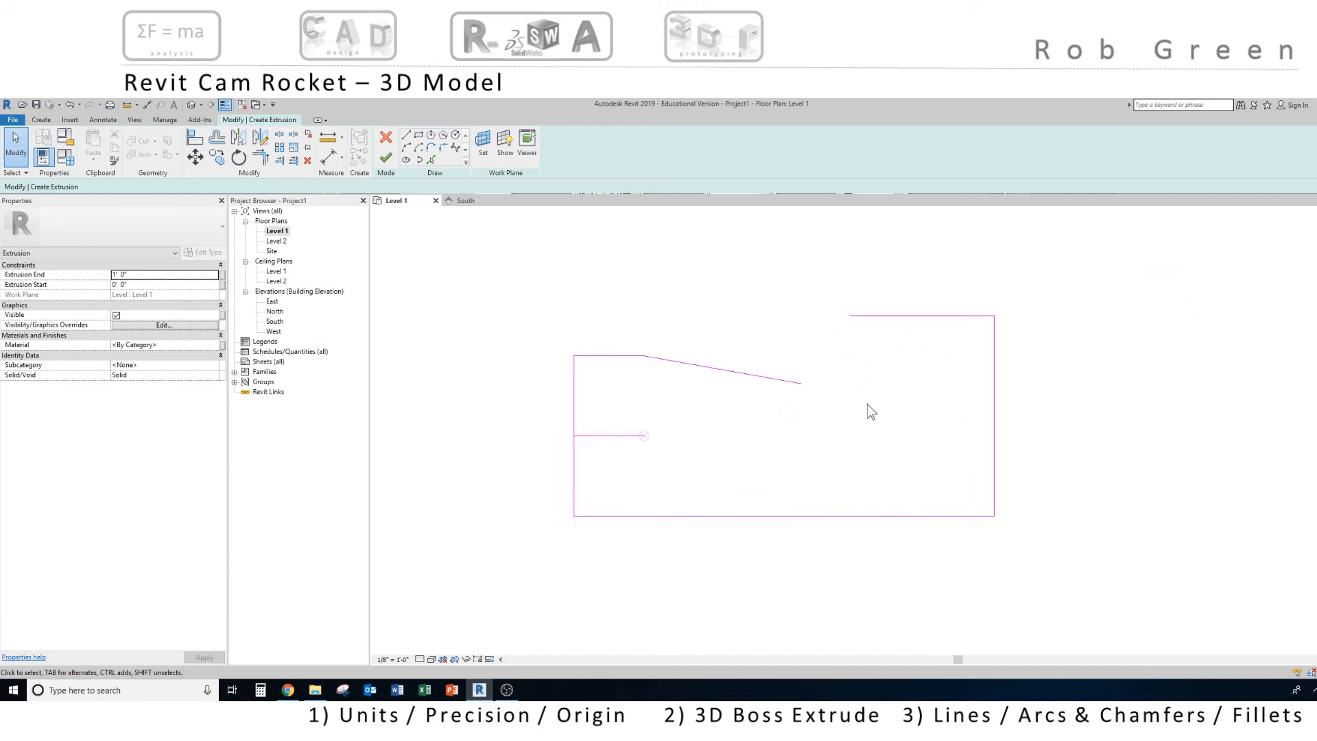
left_click(218, 139)
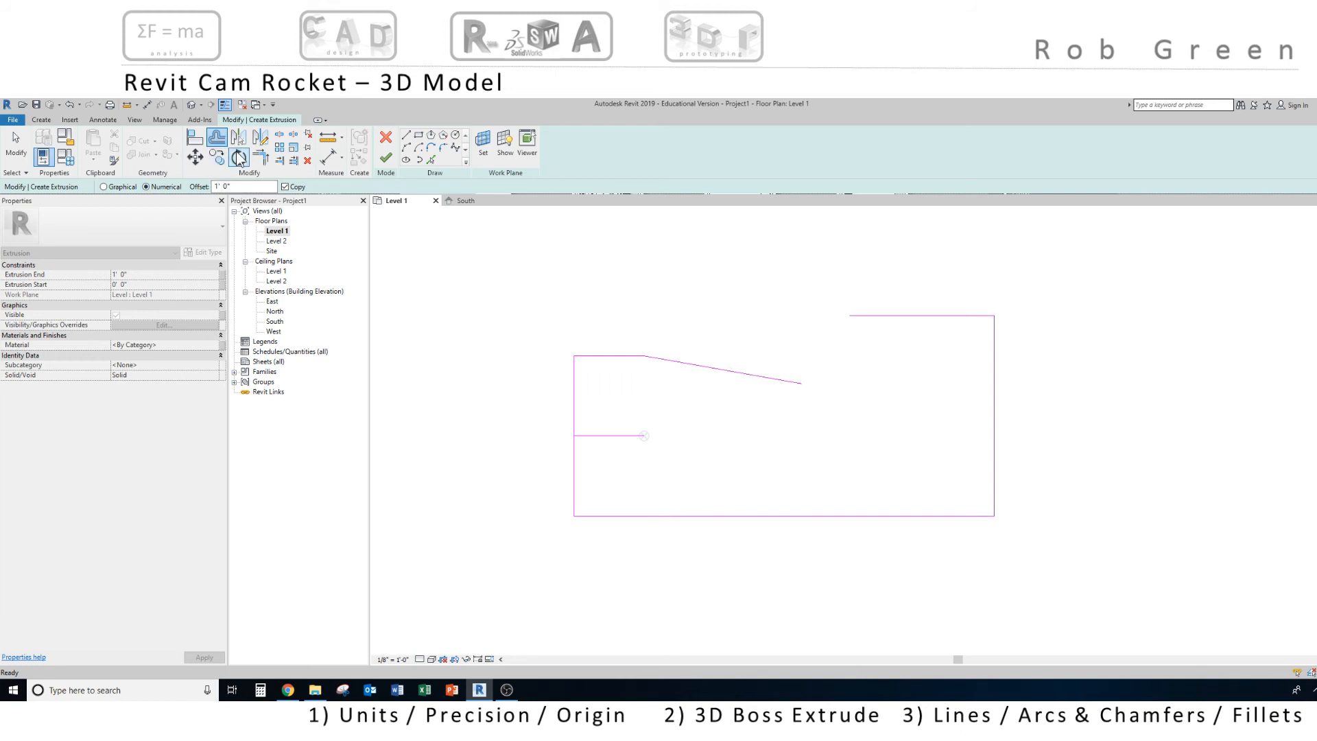
left_click(235, 185)
type("59")
key("Return")
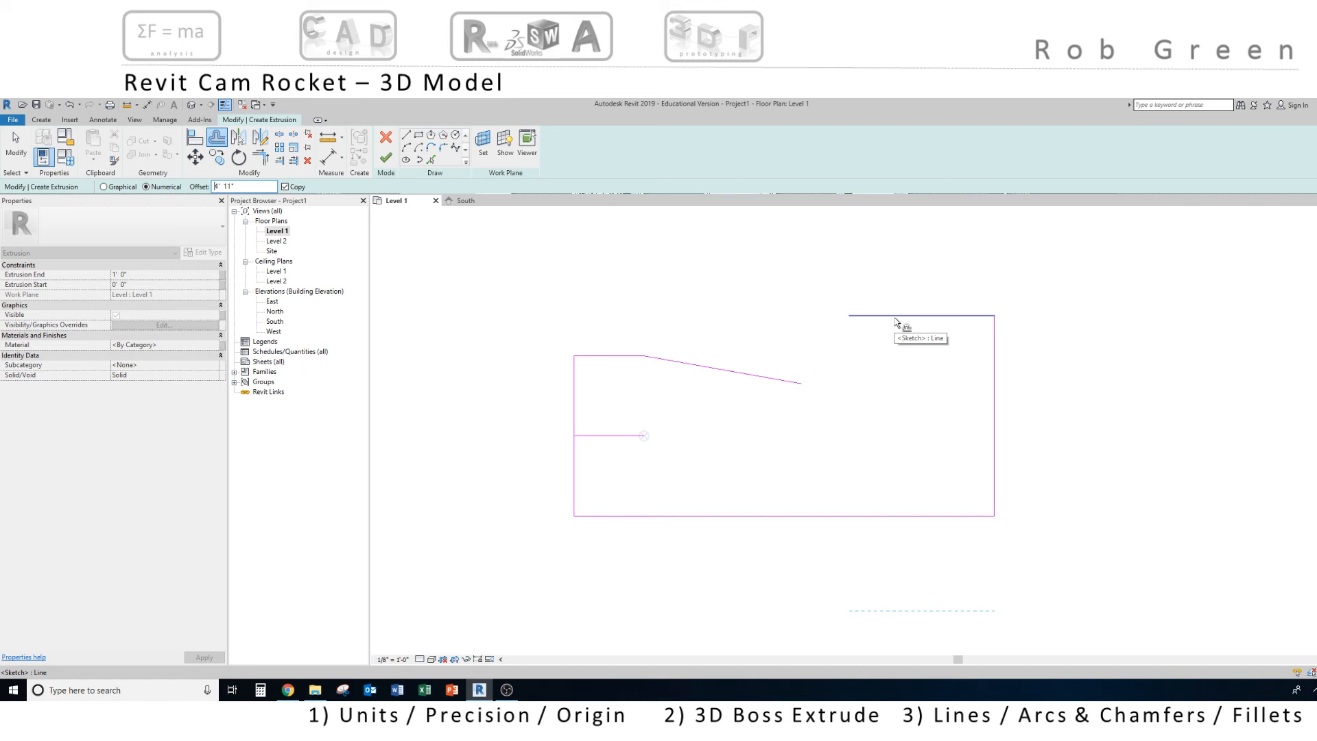
scroll(888, 293, "down", 2)
middle_click_drag(897, 285, 879, 434)
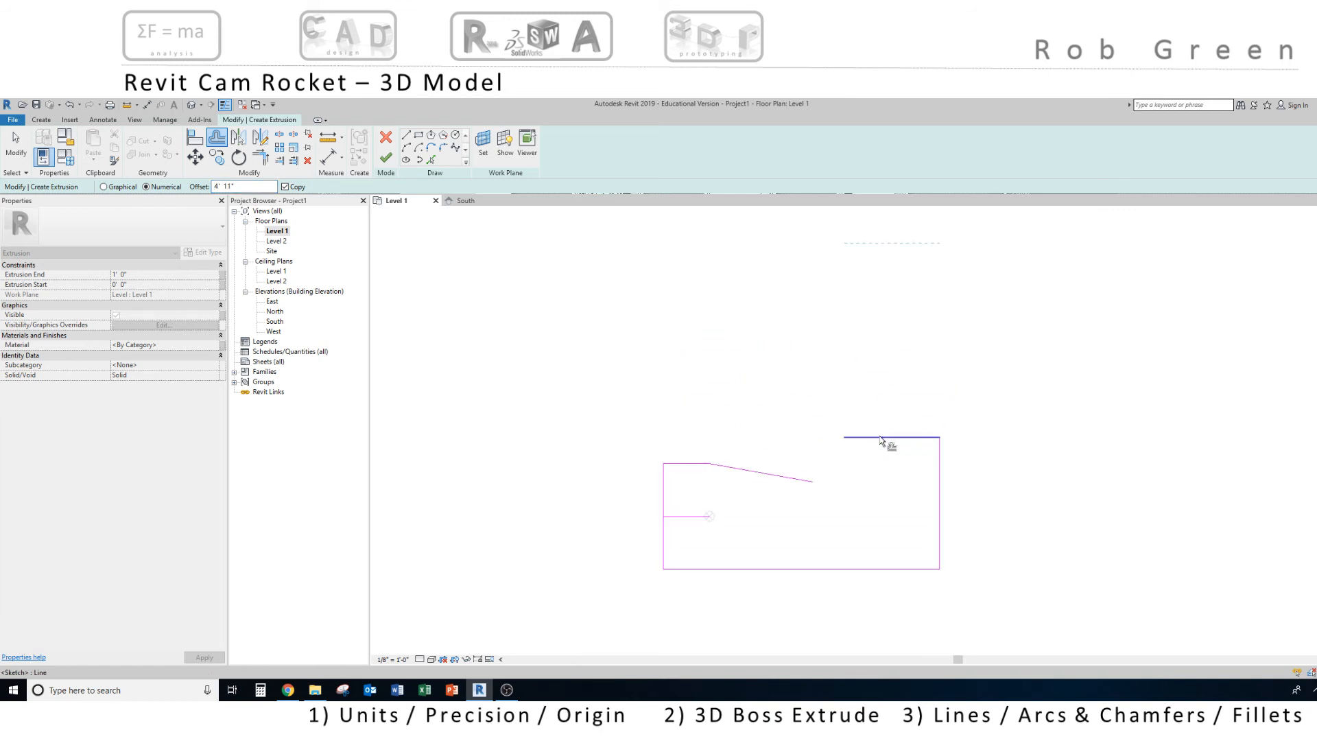
middle_click_drag(882, 452, 856, 337)
scroll(859, 356, "up", 1)
scroll(855, 366, "up", 1)
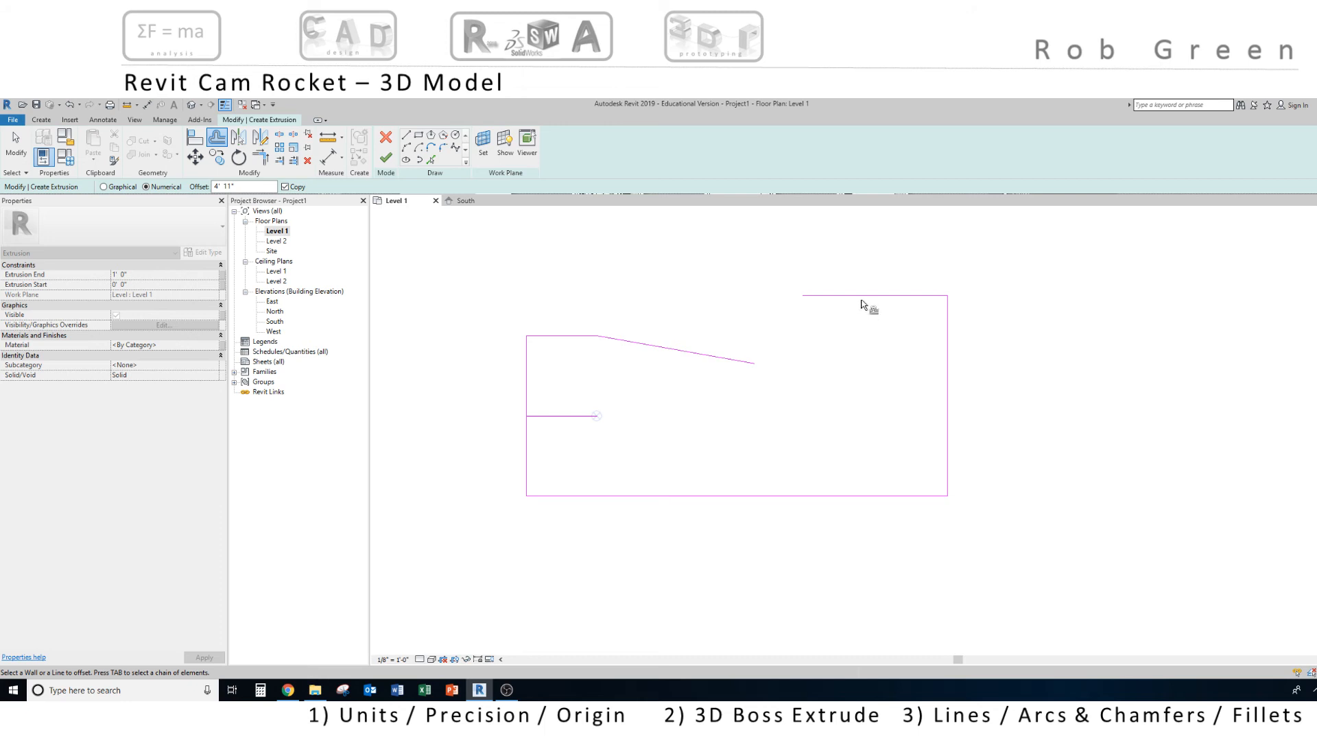
left_click(862, 303)
- Offset a copy of the 40-inch vertical line 13.3 inches to the left, inside the profile
left_click_drag(258, 186, 184, 181)
type("13")
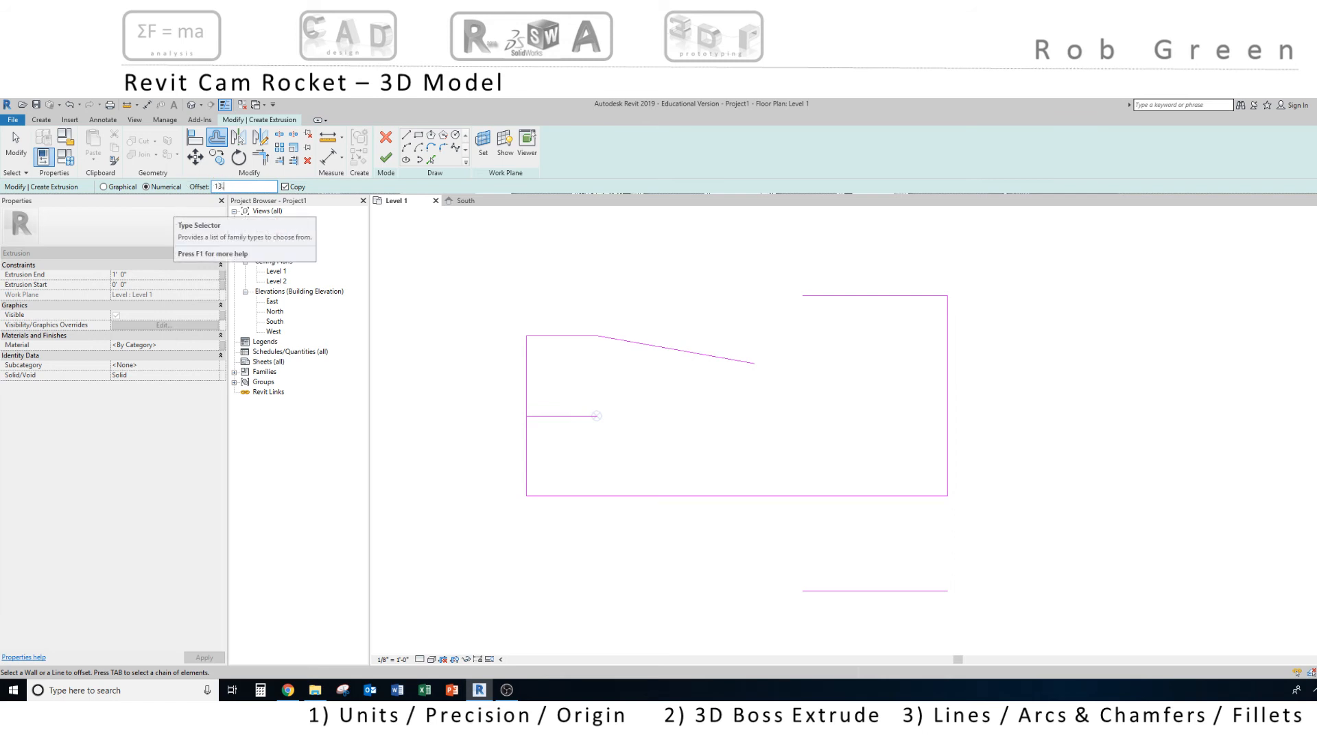
type(".3")
key("Return")
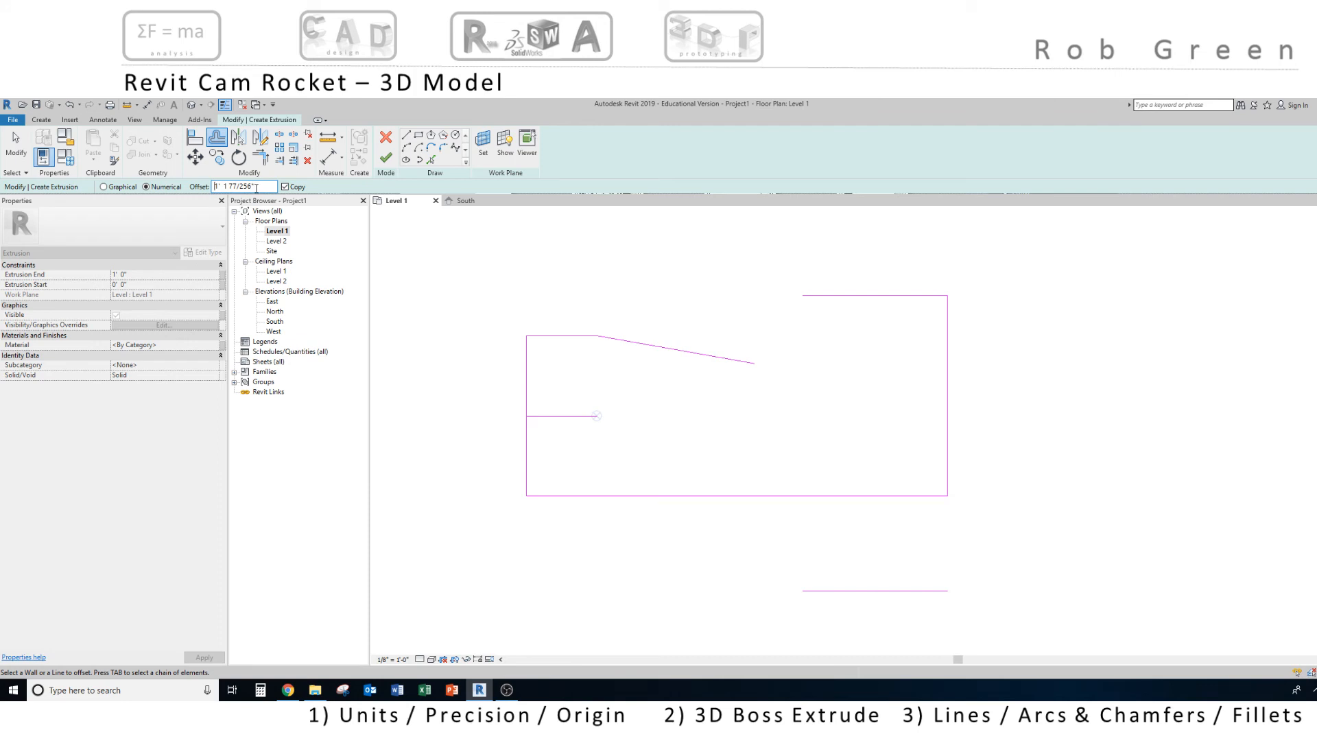
left_click(944, 462)
key("Escape")
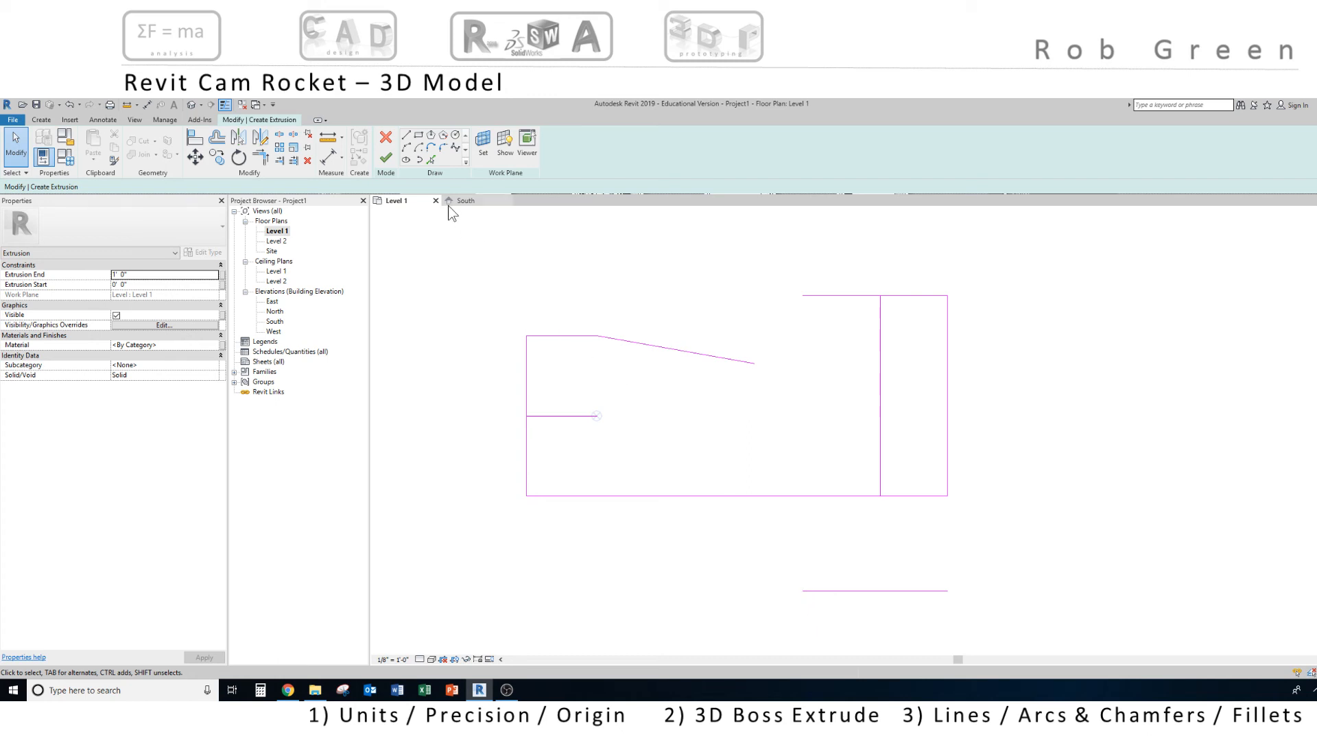
- Sketch a circle with a 29-inch radius centered on the lower end of the offset vertical line
left_click(456, 137)
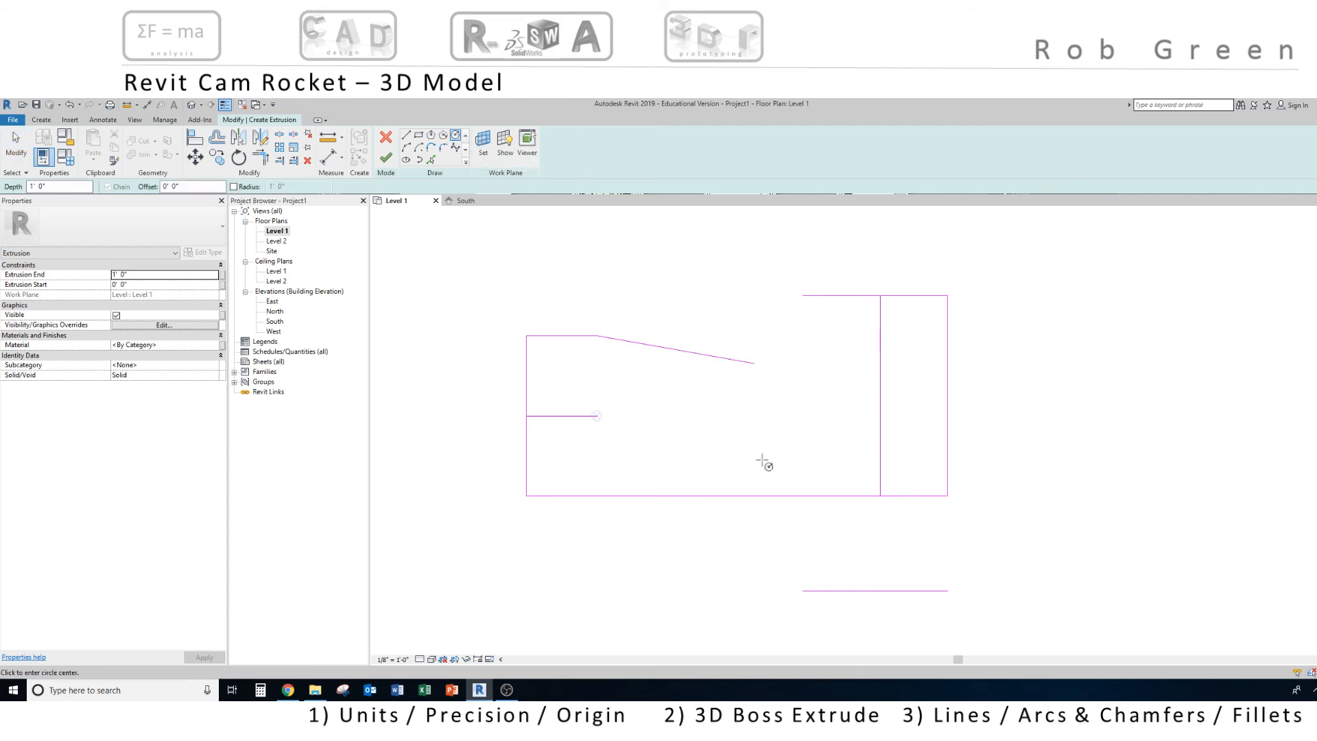
left_click(880, 496)
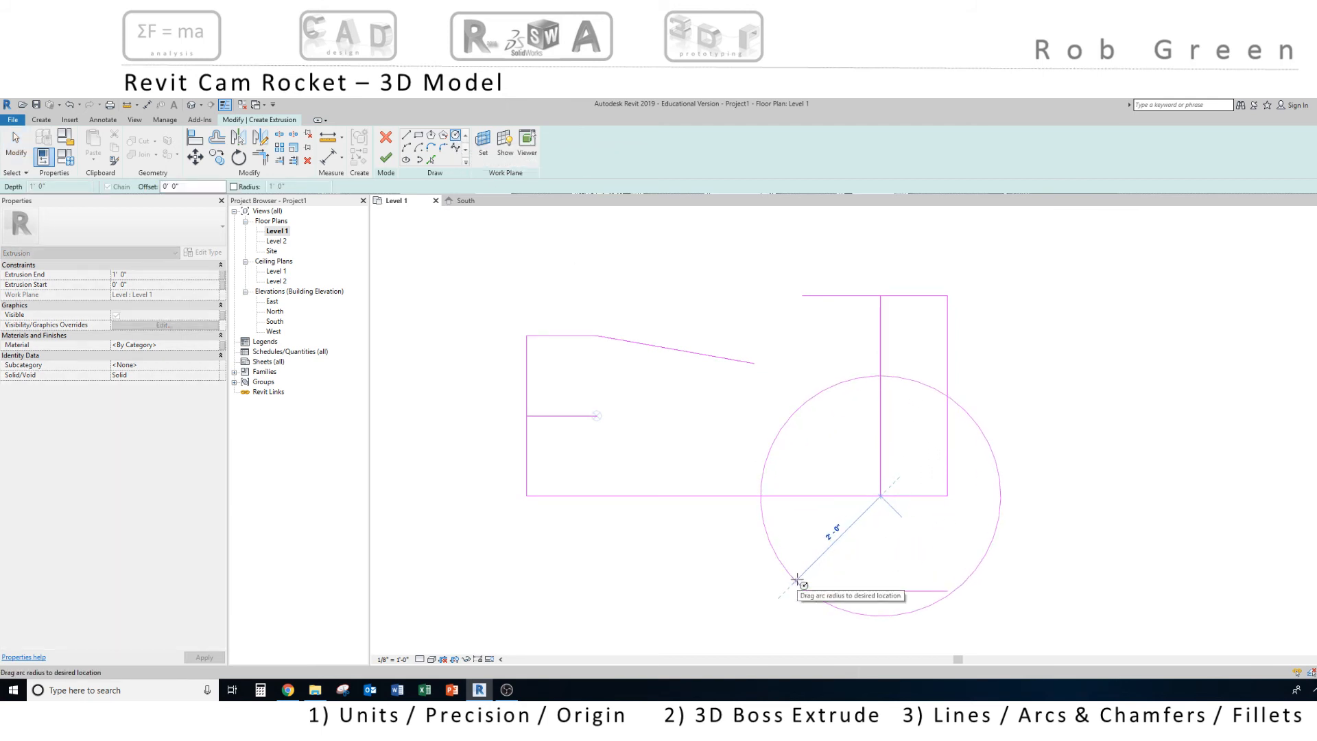
type("29")
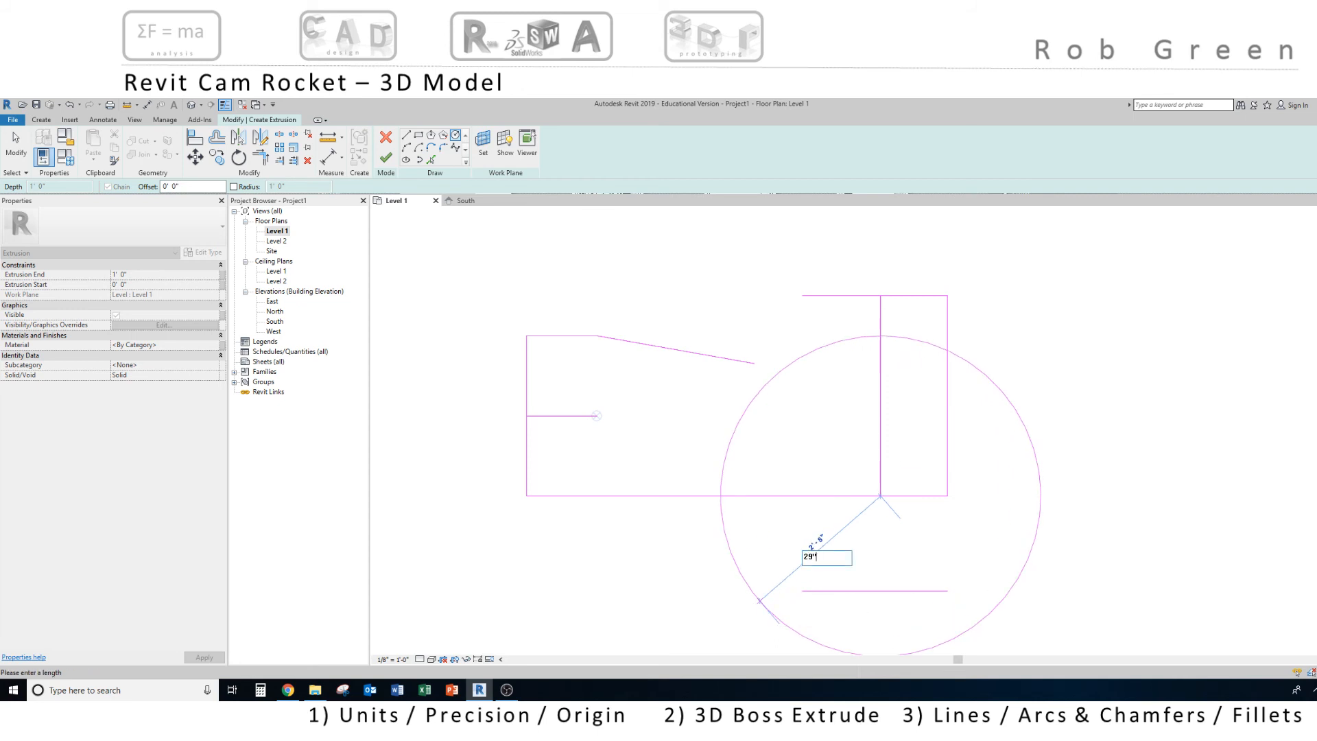
type("\"")
key("Return")
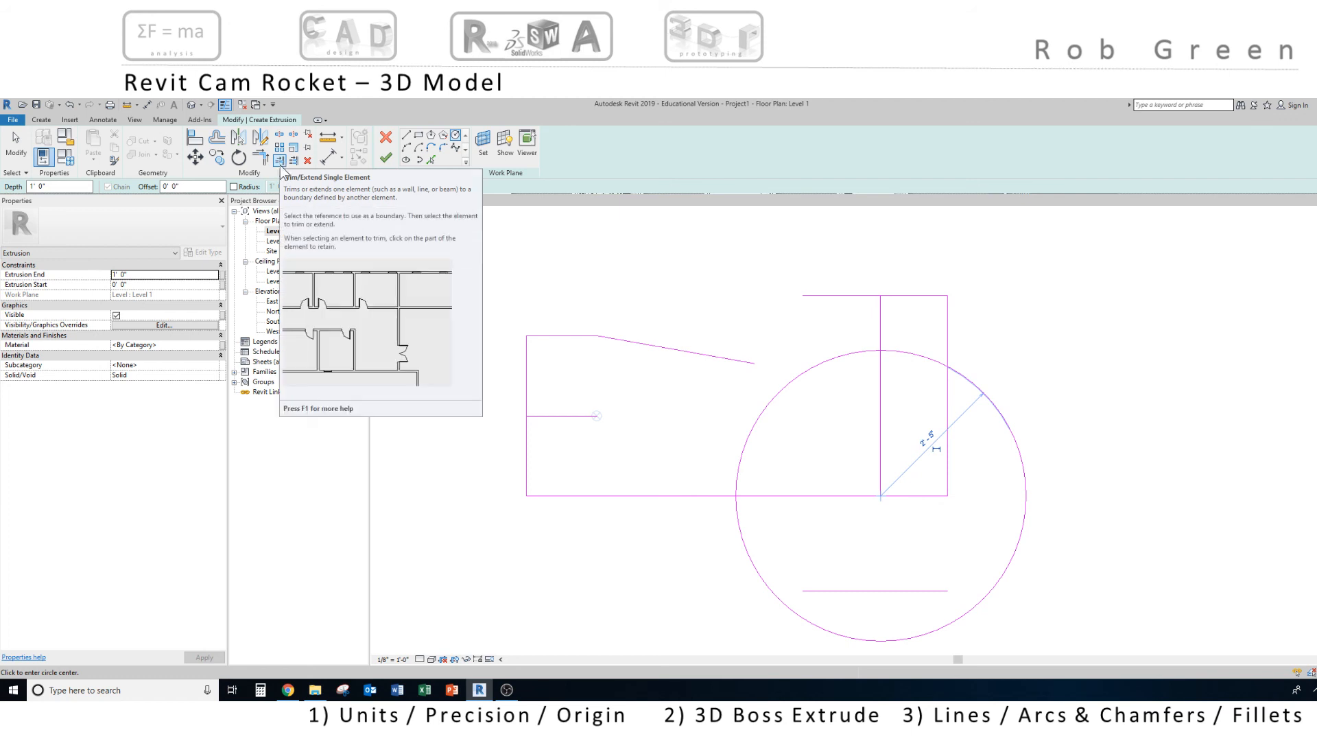
- Extend the left end of the offset horizontal line below the profile to the circle with Trim/Extend Single Element
left_click(279, 160)
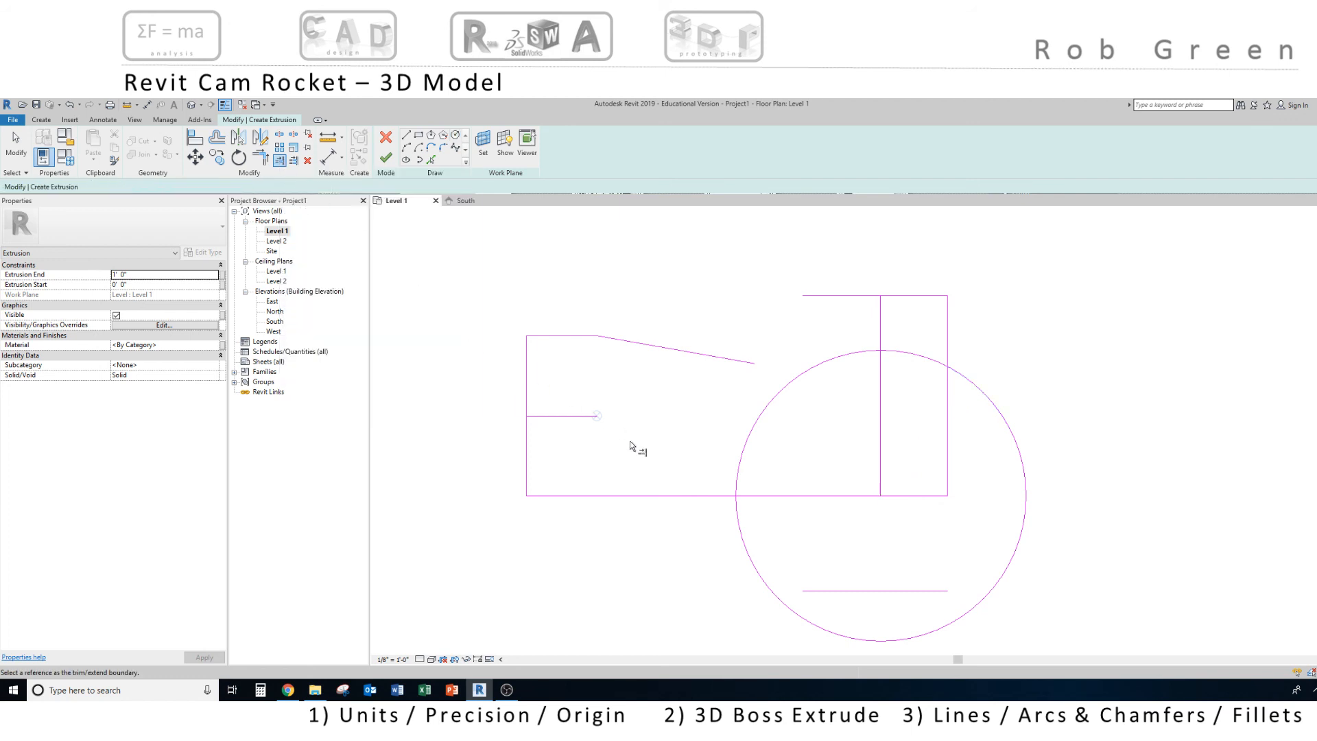
left_click(762, 575)
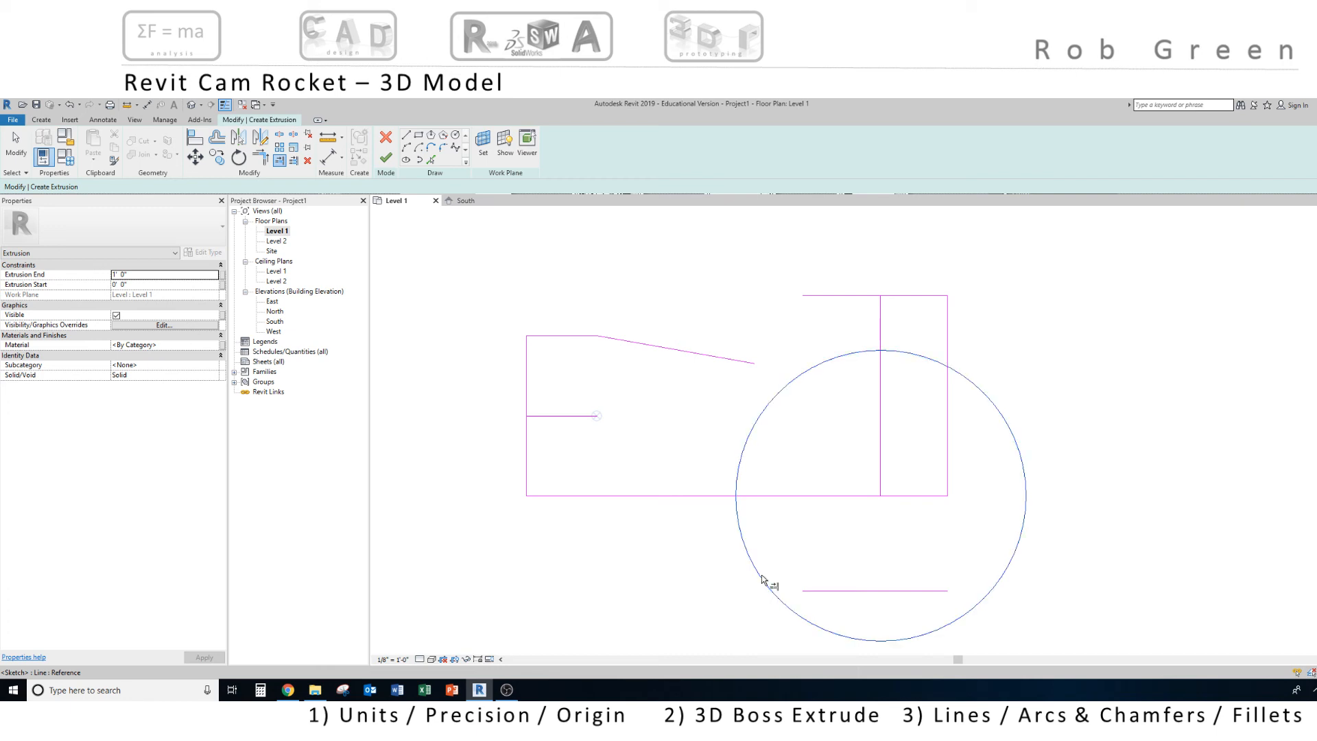
left_click(816, 593)
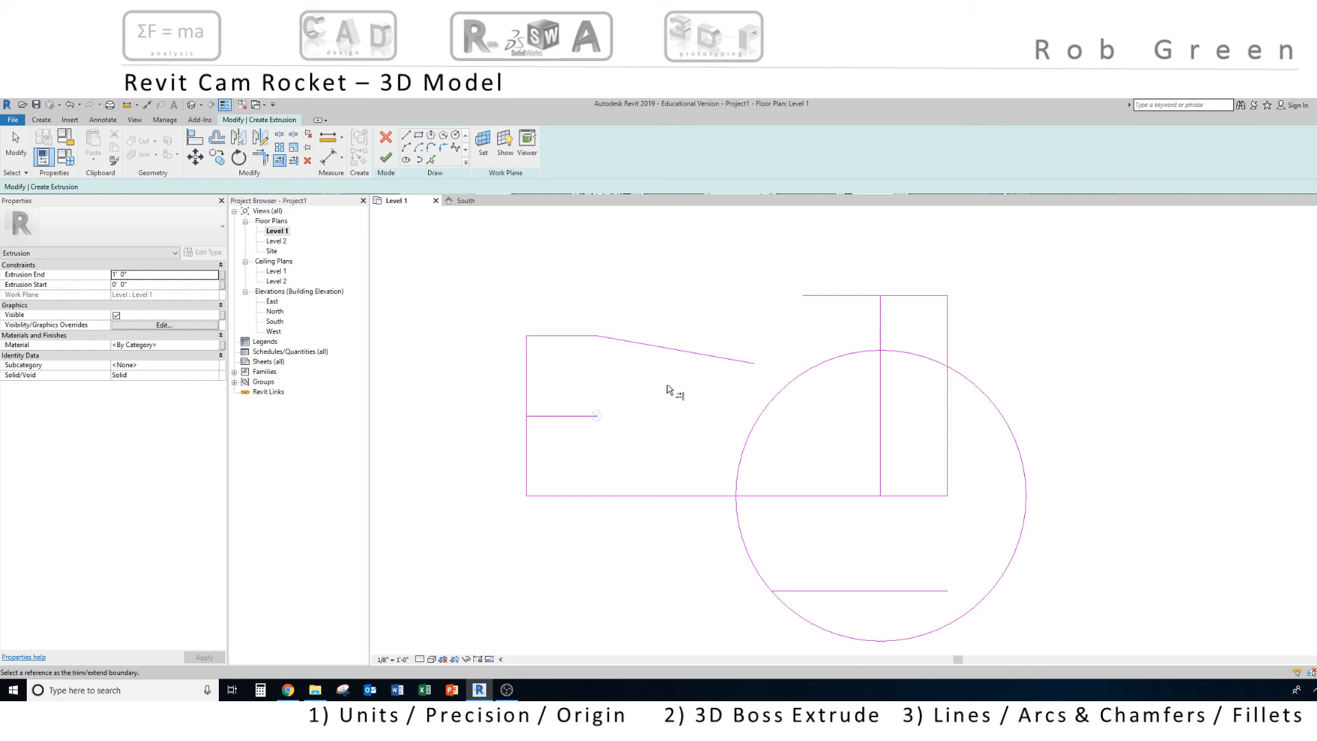
- Extend the short middle horizontal line to the profile's right edge and draw a diagonal from its end to the circle's center
left_click(948, 437)
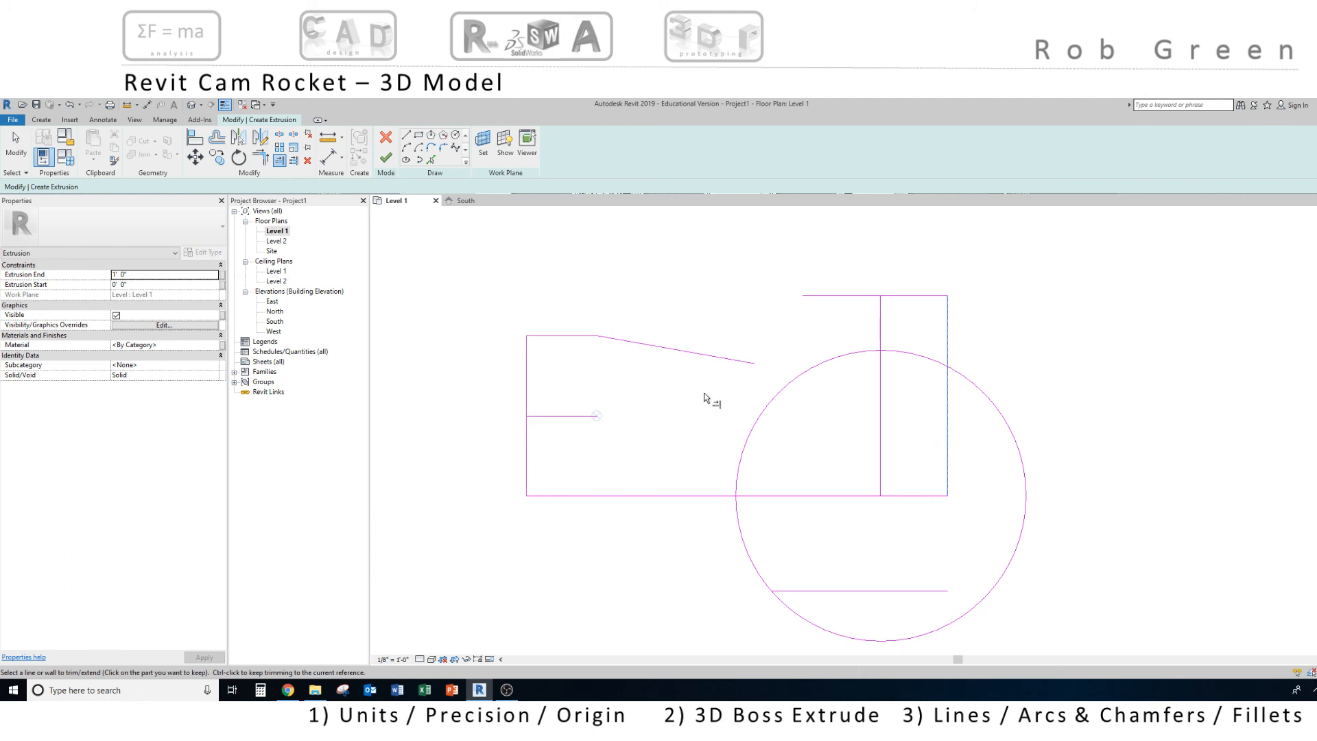
left_click(579, 416)
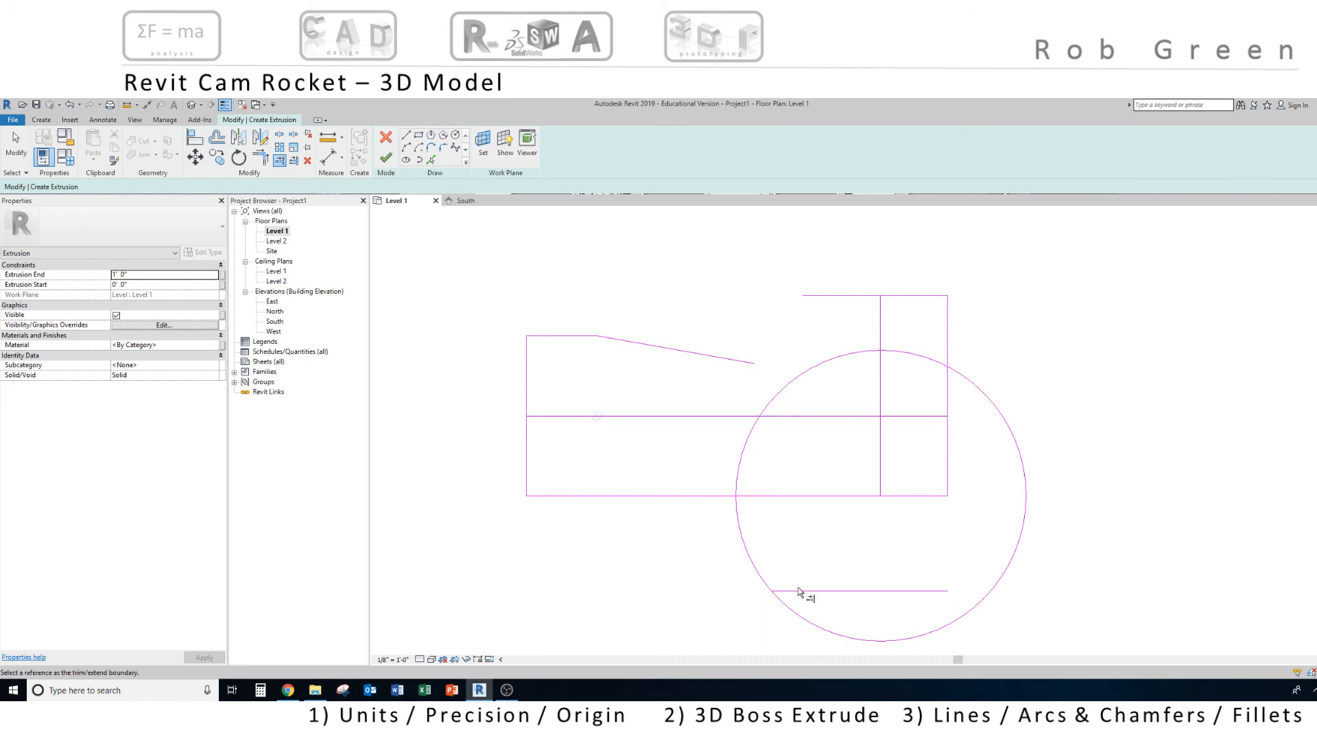
left_click(408, 138)
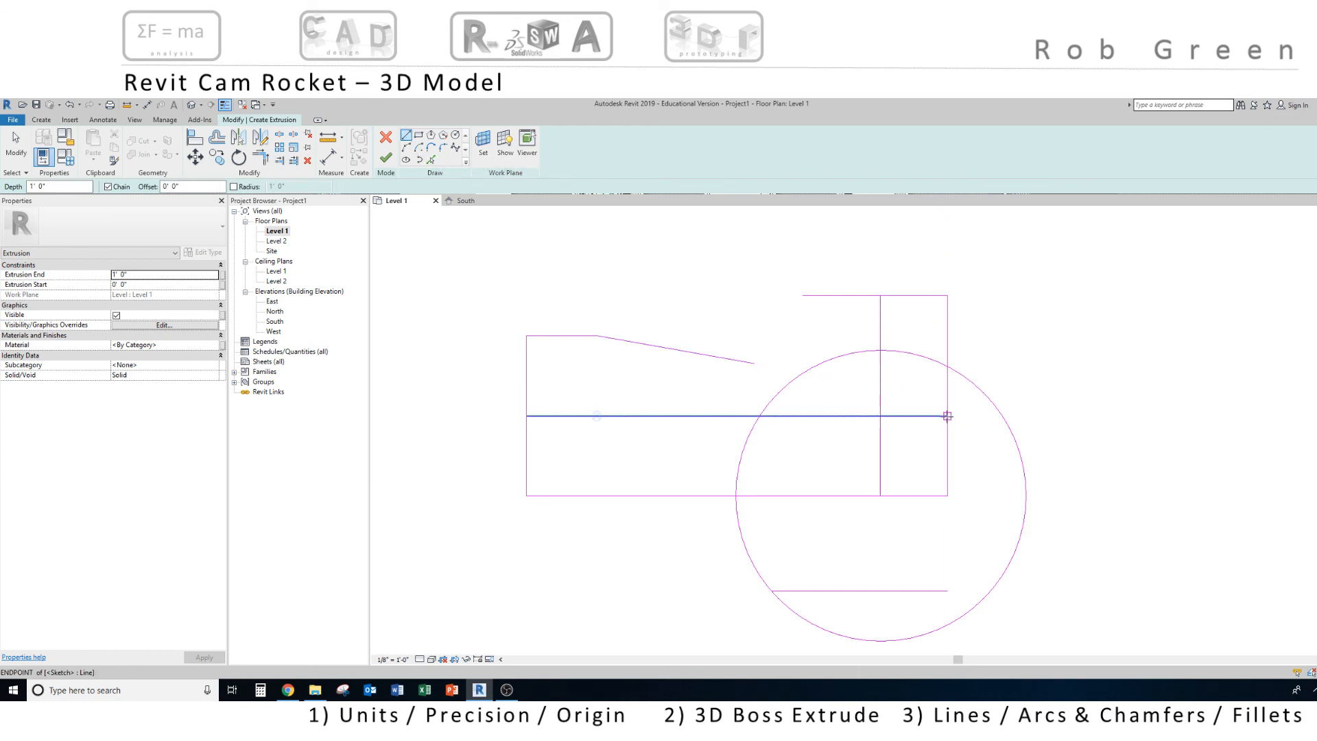
left_click(947, 415)
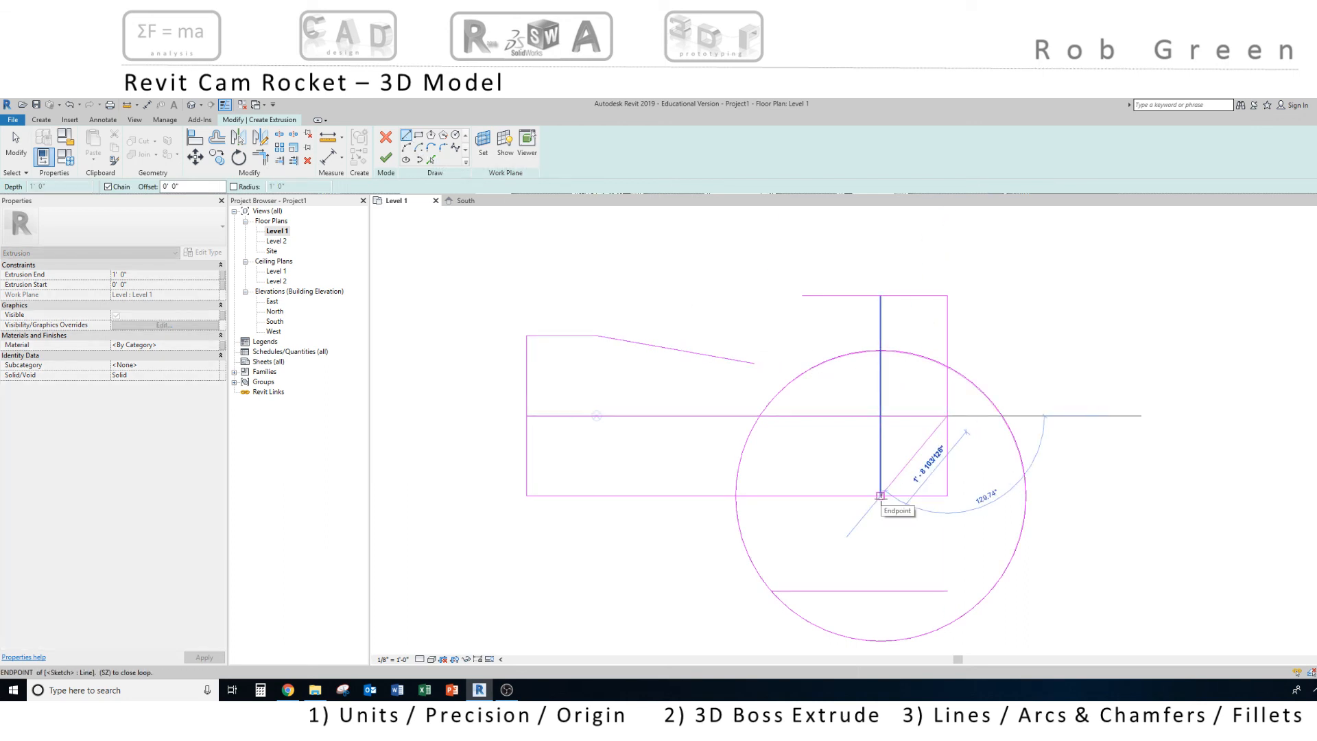
left_click(881, 496)
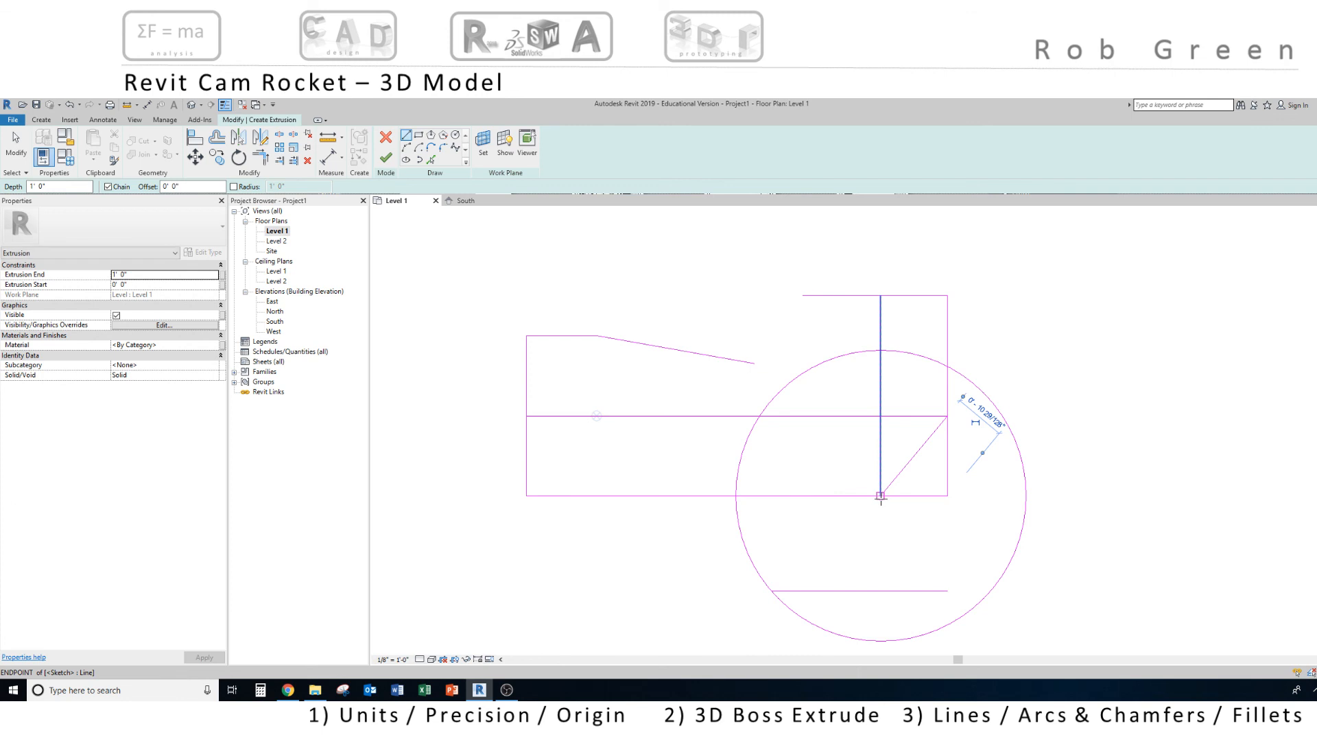
key("Escape")
key("Escape")
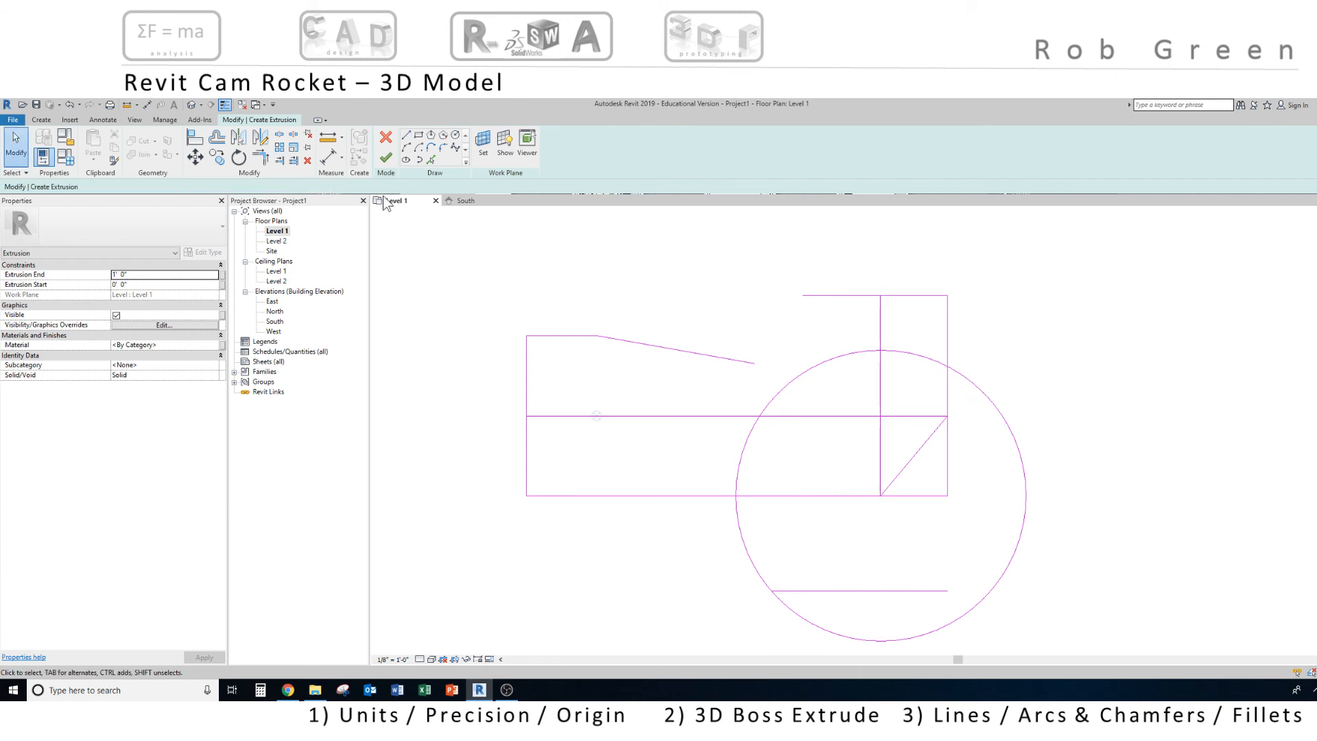
- Extend the diagonal down to the lowest horizontal line and trim both to a corner, keeping the horizontal line's short left portion
left_click(279, 160)
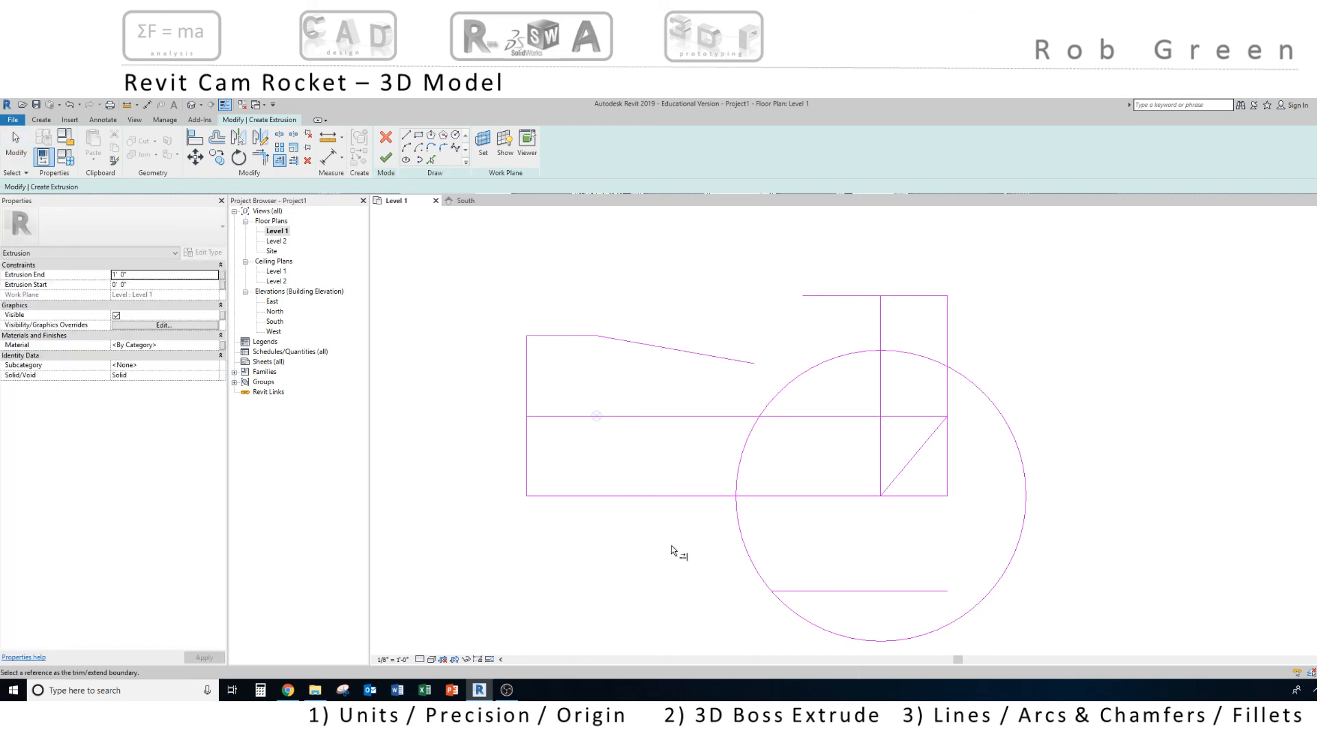
left_click(794, 591)
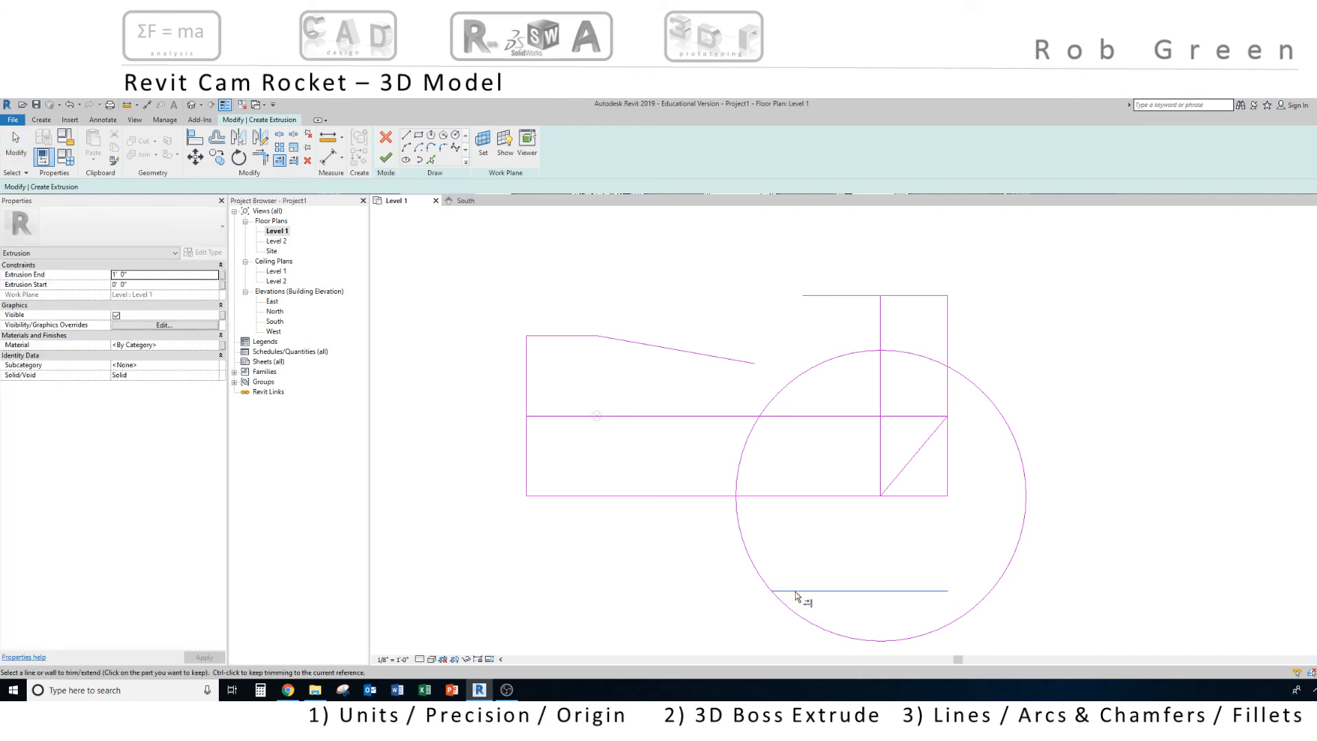
left_click(902, 481)
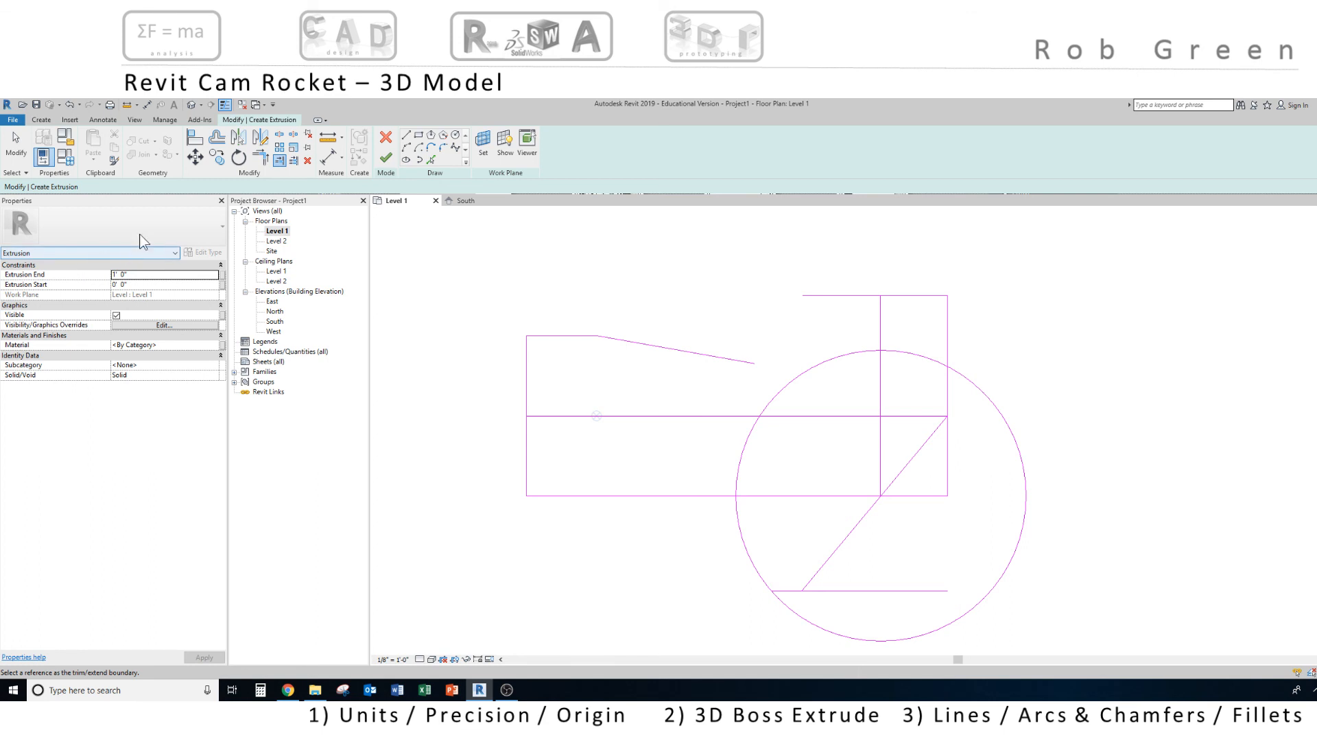
left_click(260, 157)
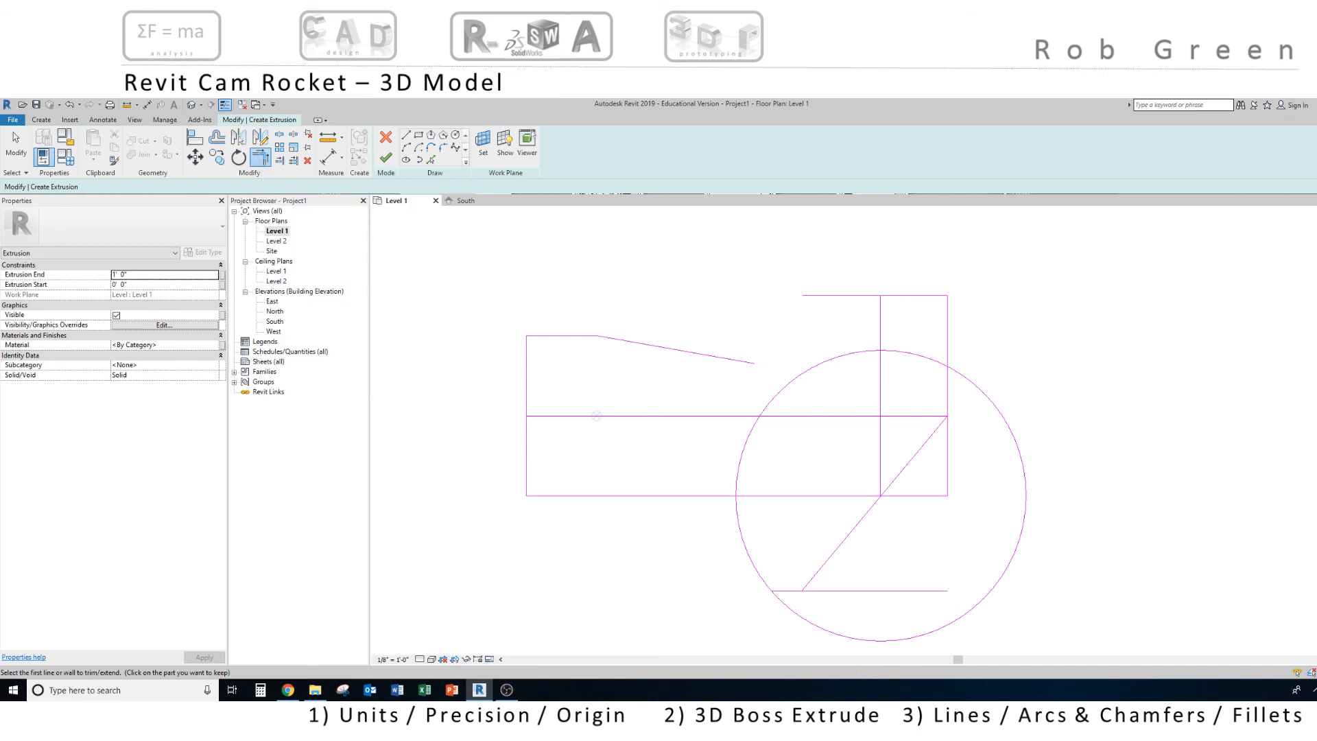
left_click(813, 578)
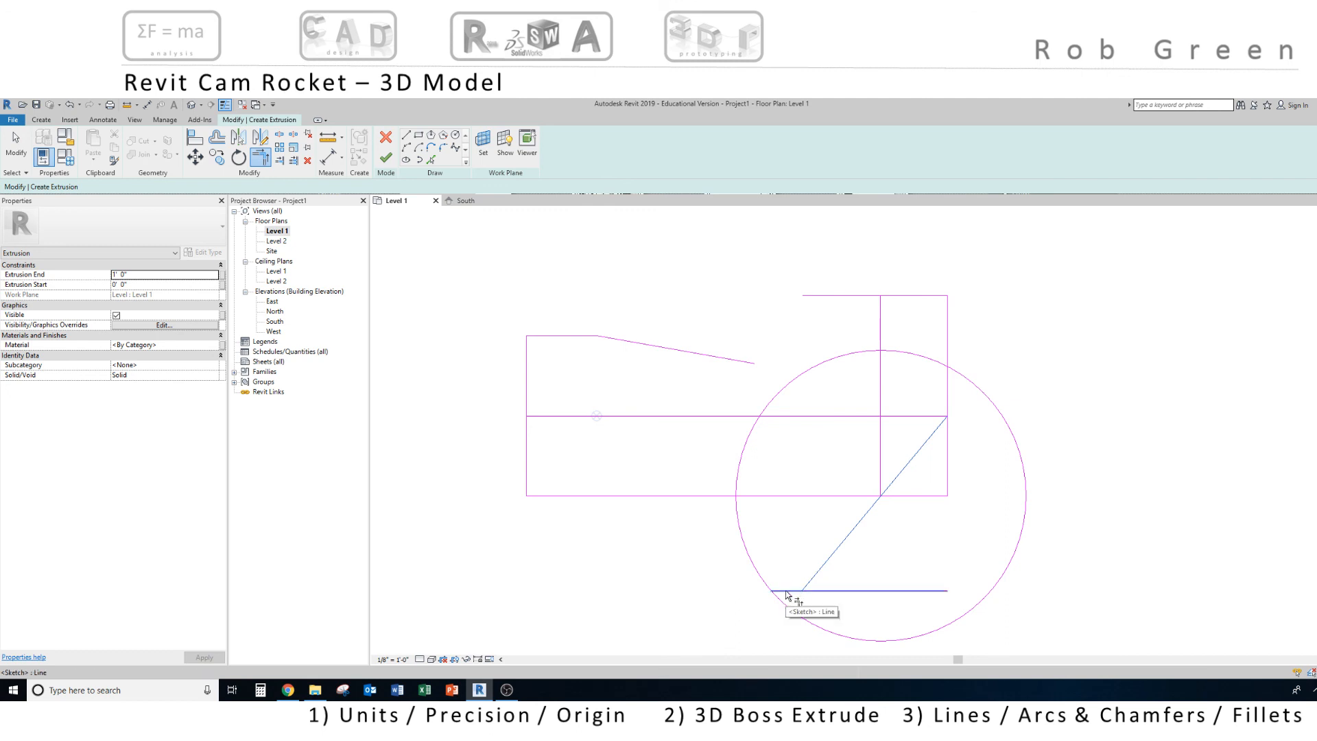
left_click(787, 593)
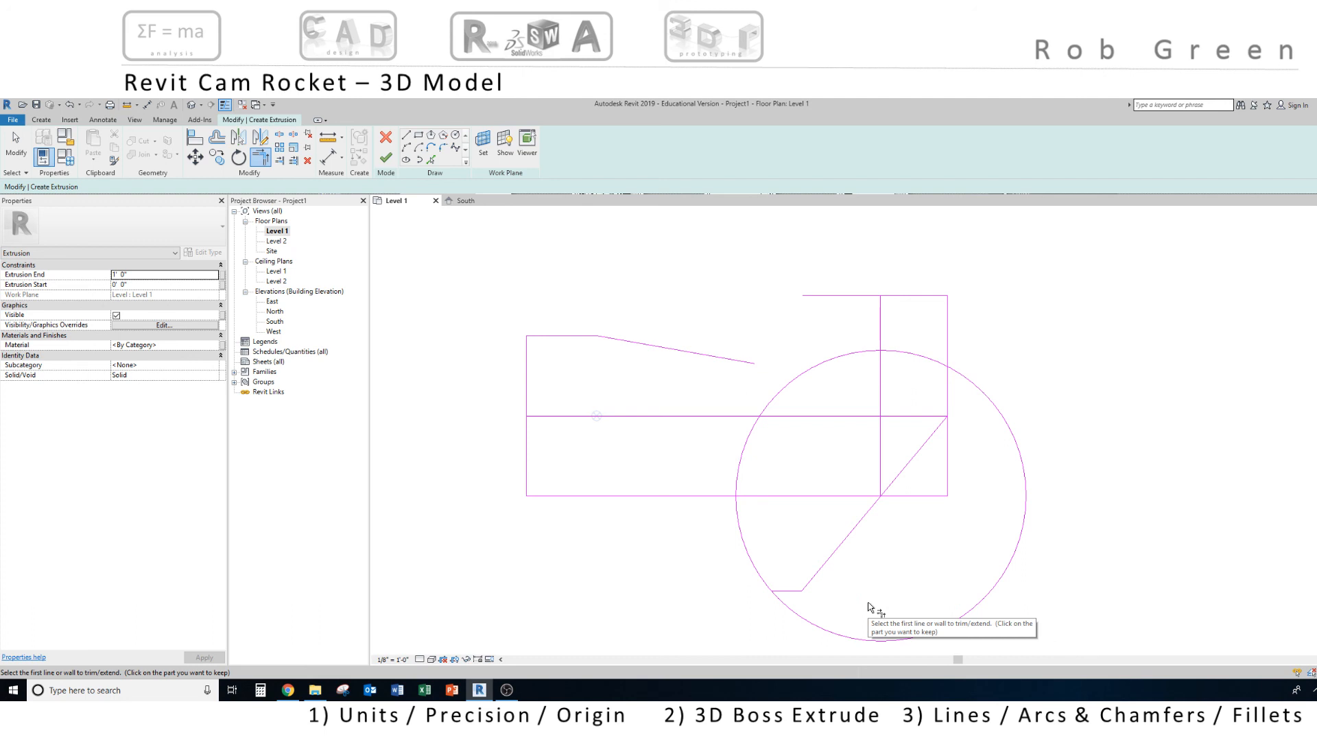
key("Escape")
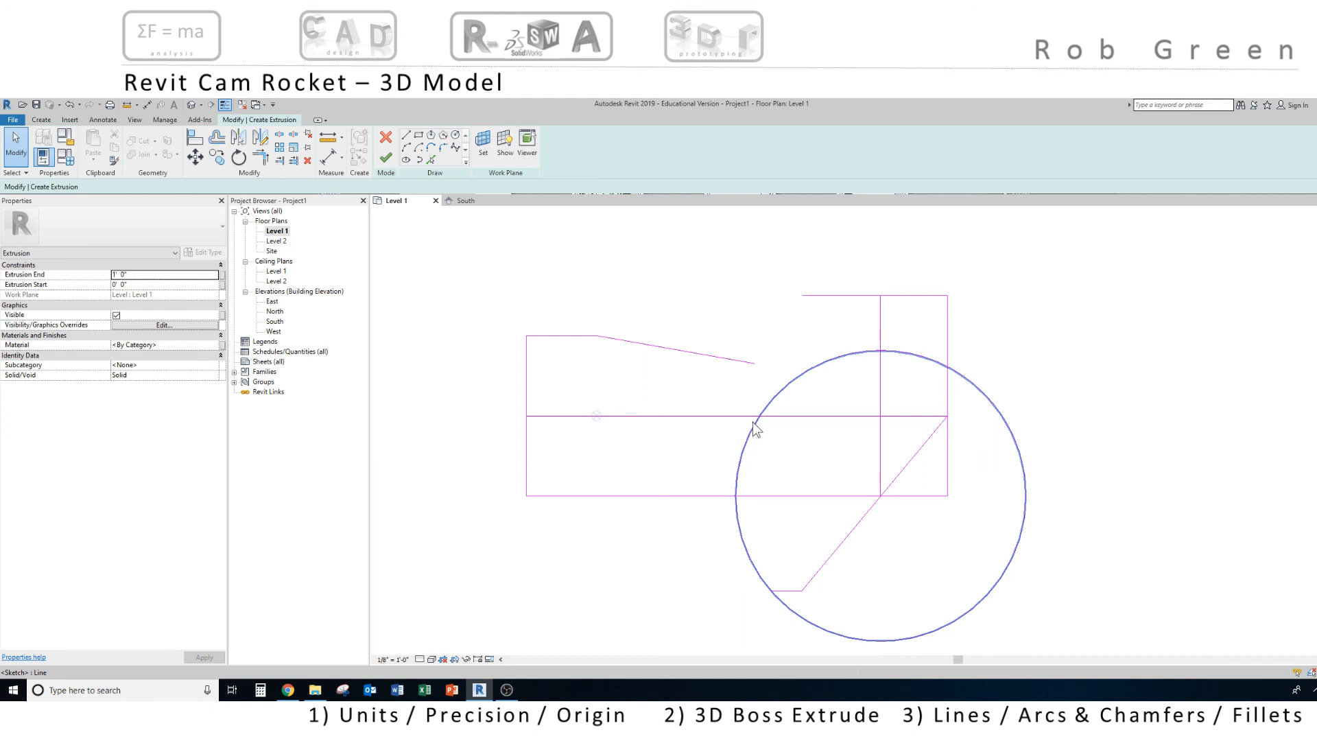
- Split the circle at its upper right and trim it to a corner with the short bottom line, keeping the left arc
left_click(280, 135)
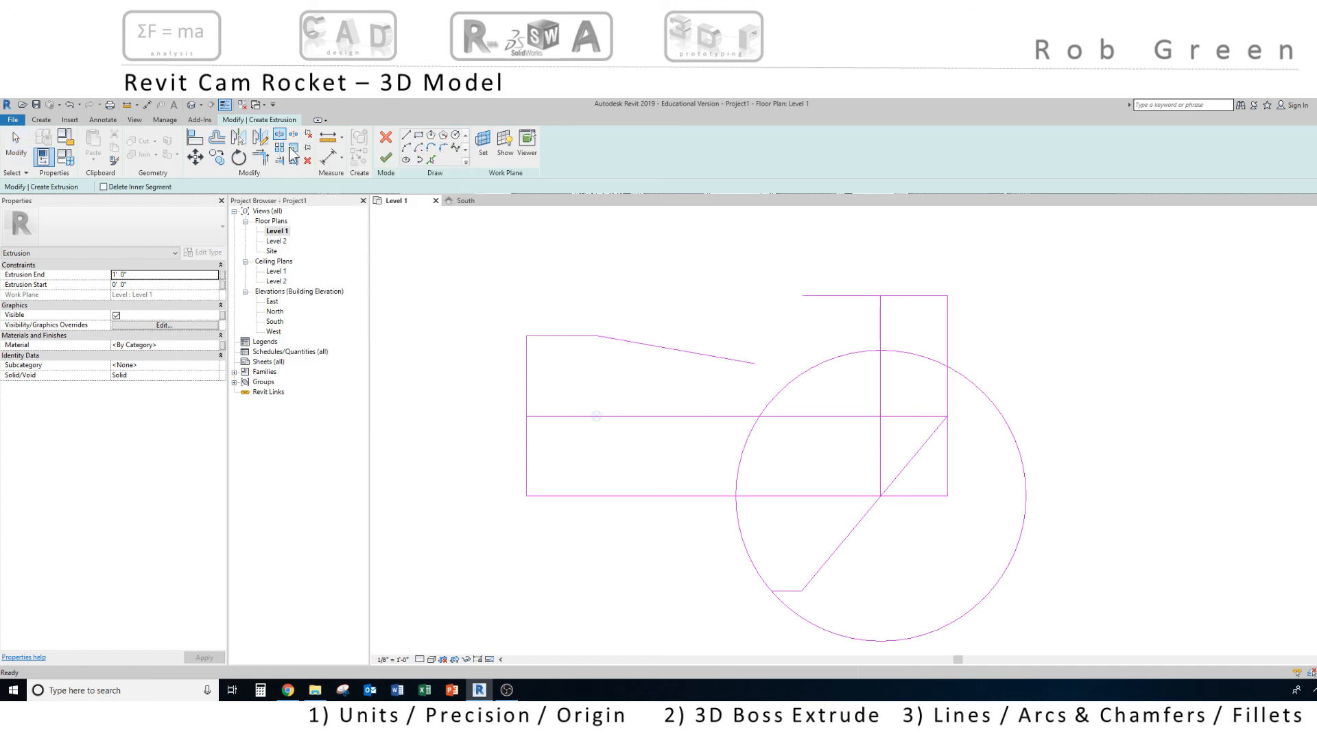
left_click(979, 389)
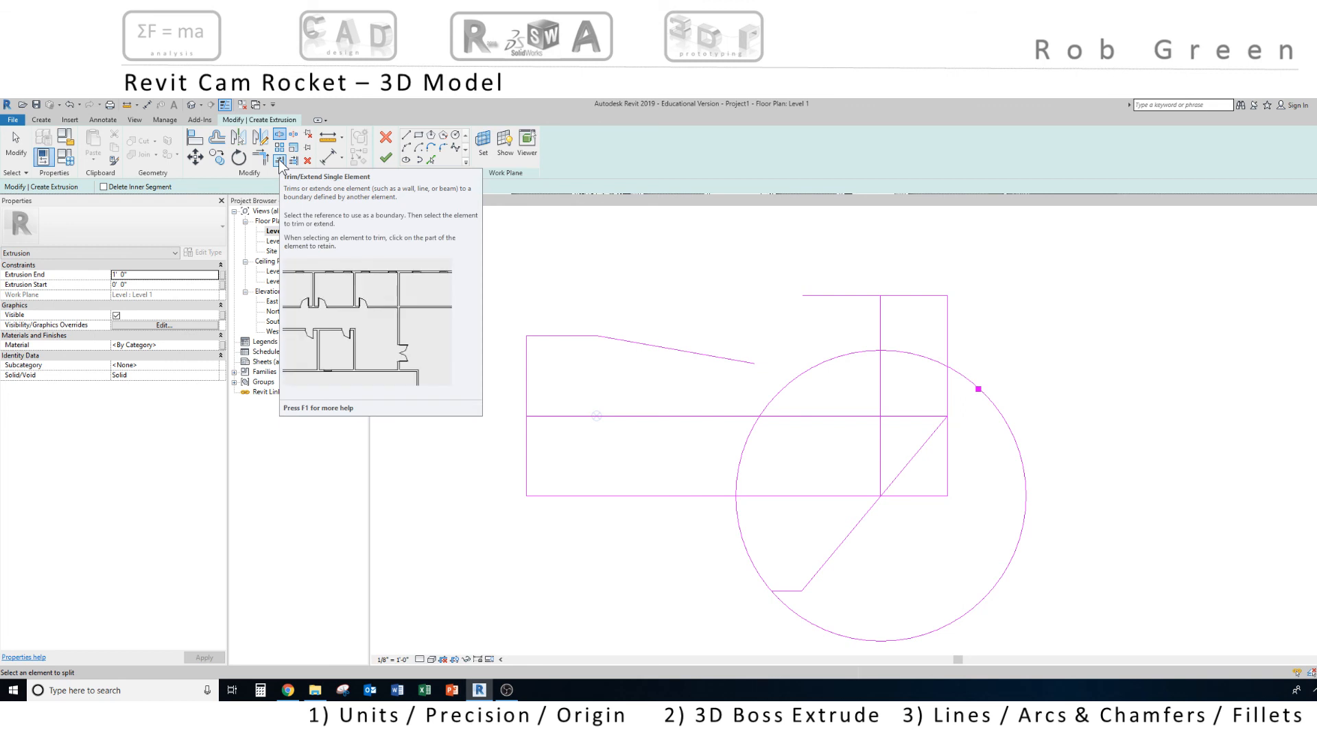
left_click(260, 157)
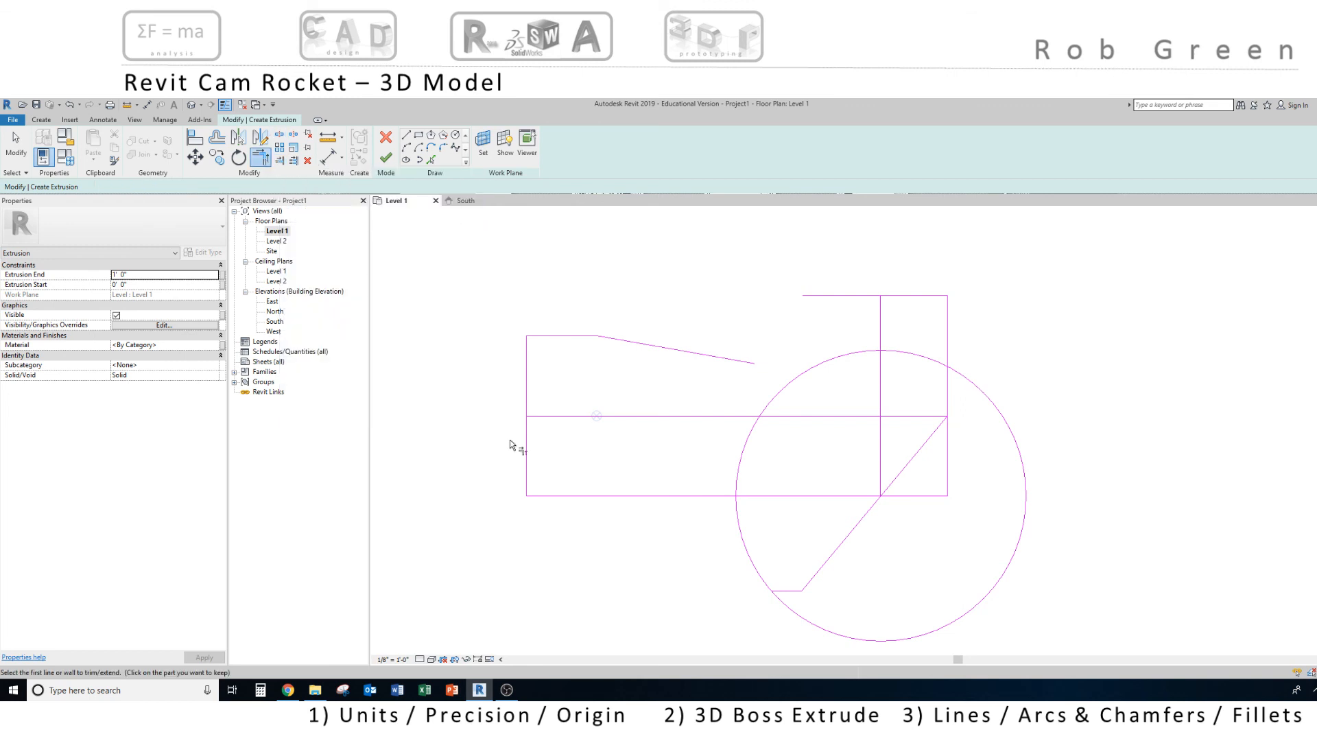
left_click(760, 581)
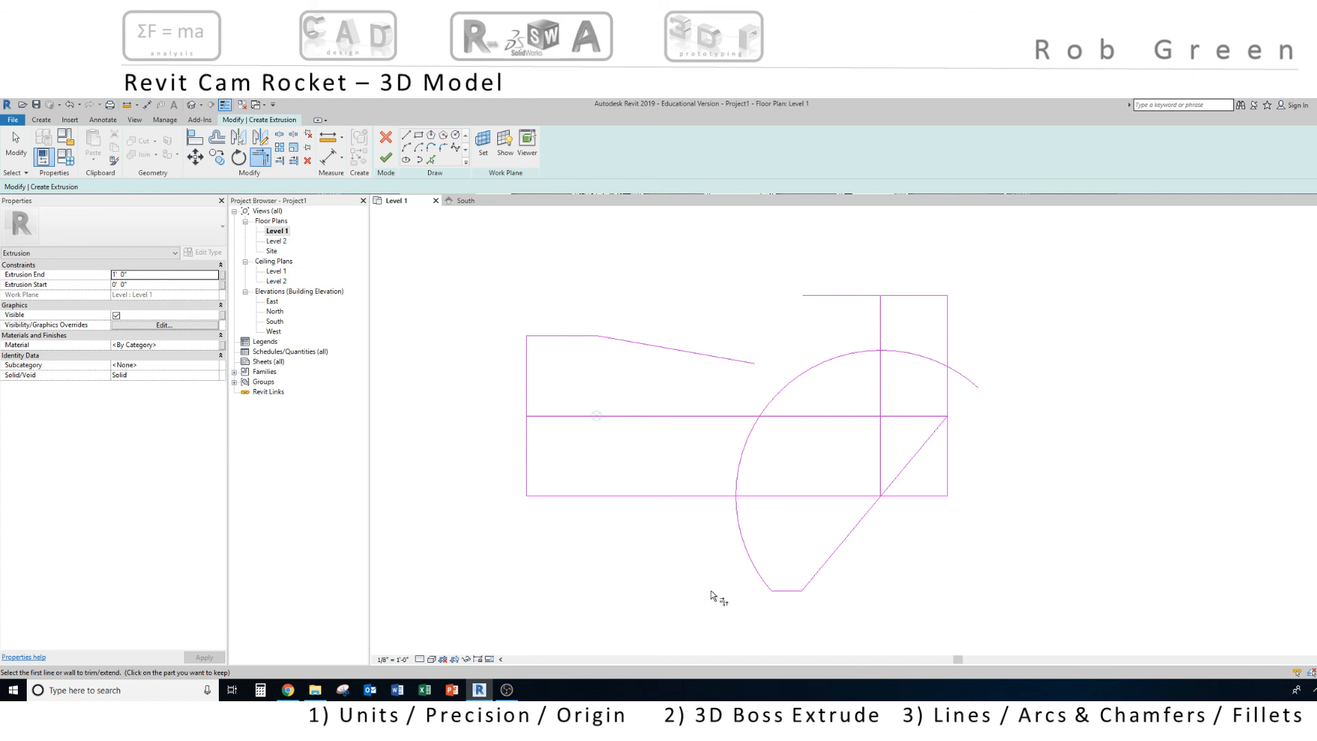
- Trim the arc's lower portion and the left part of the profile's lower horizontal edge to a corner, unjoining the affected elements
left_click(738, 509)
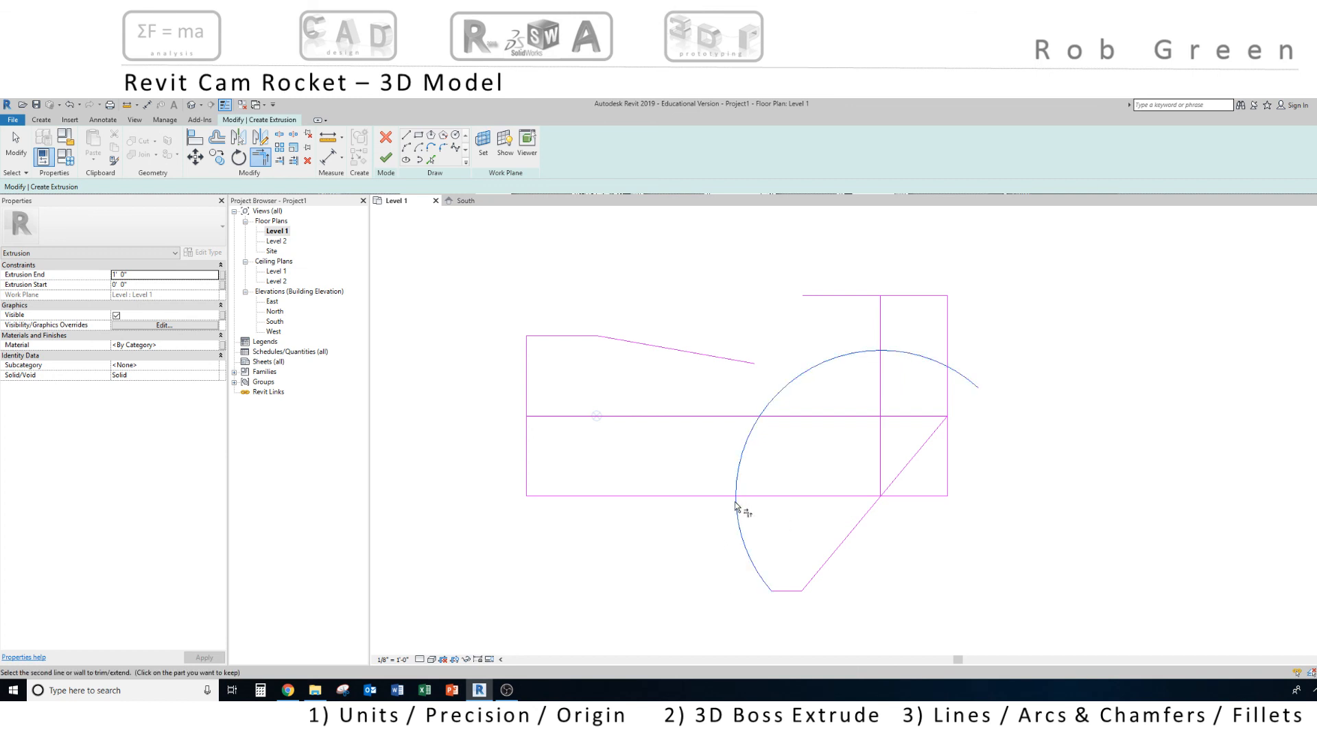
left_click(713, 502)
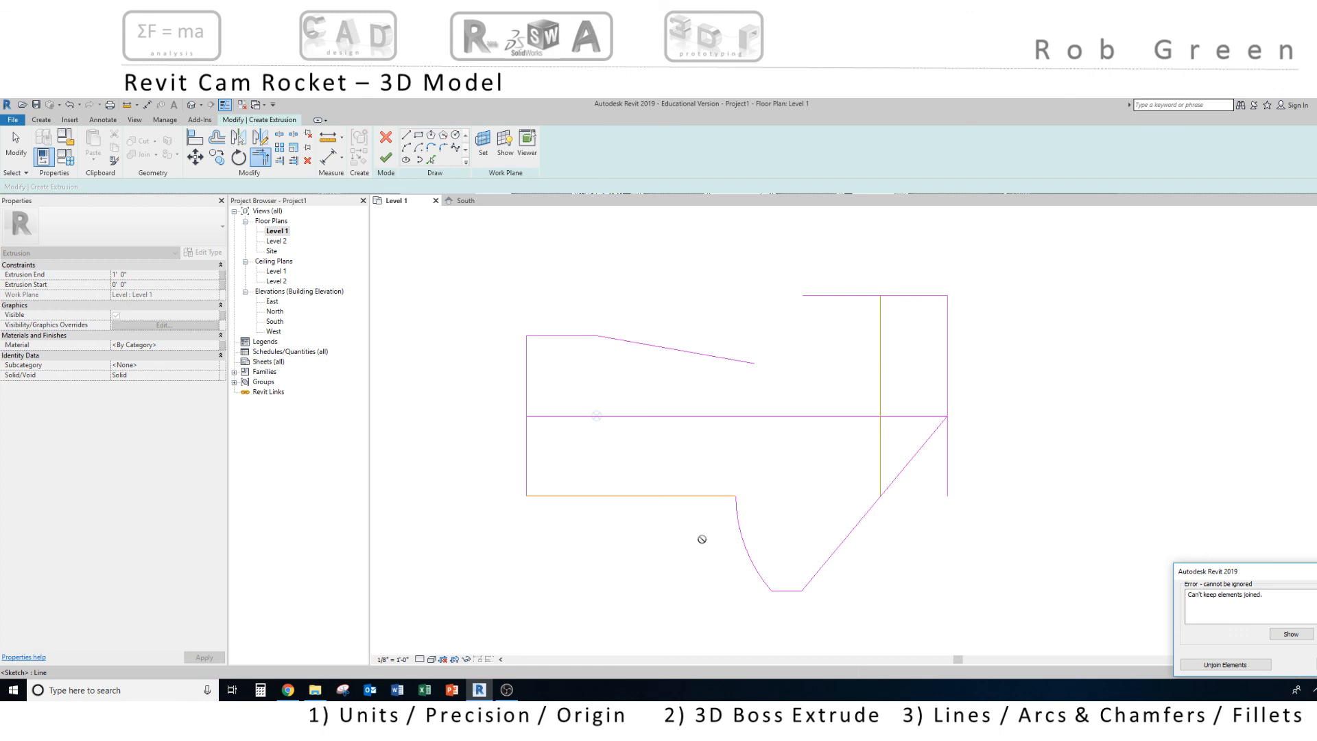
left_click_drag(1261, 574, 852, 473)
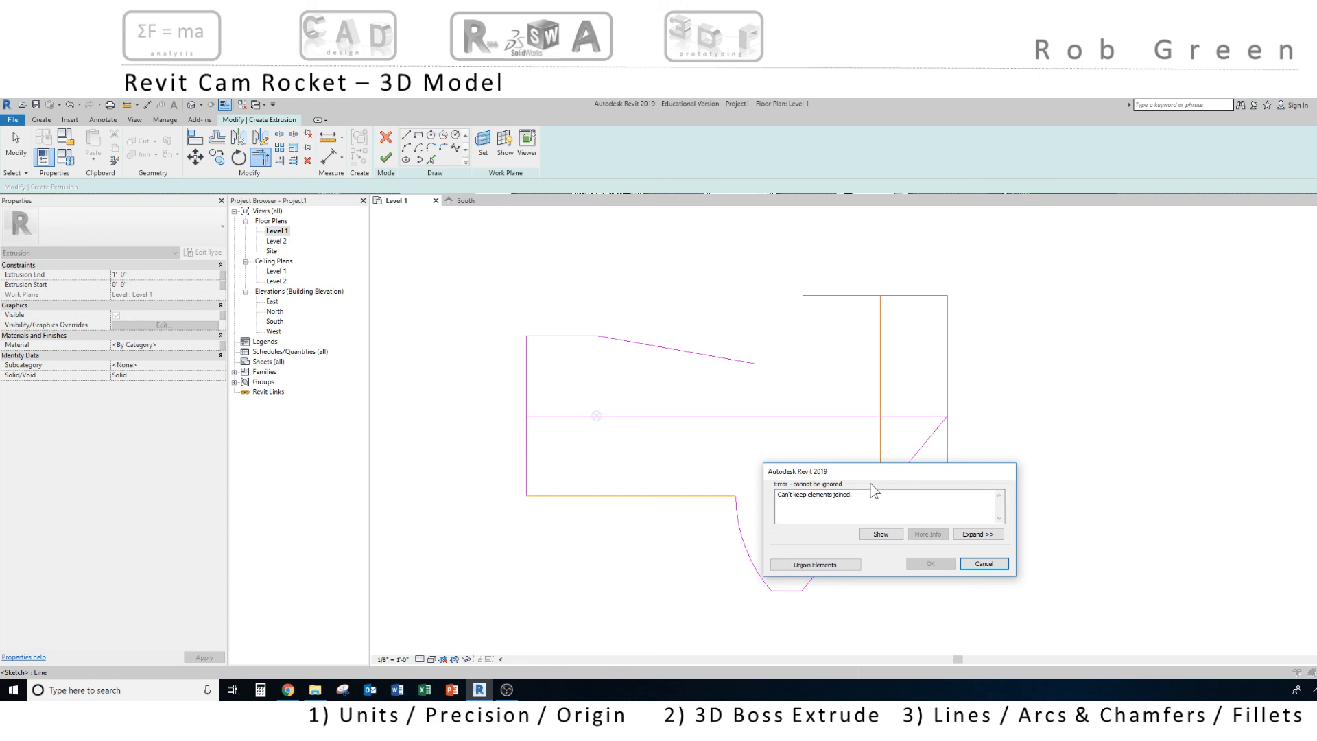
left_click_drag(875, 476, 1031, 524)
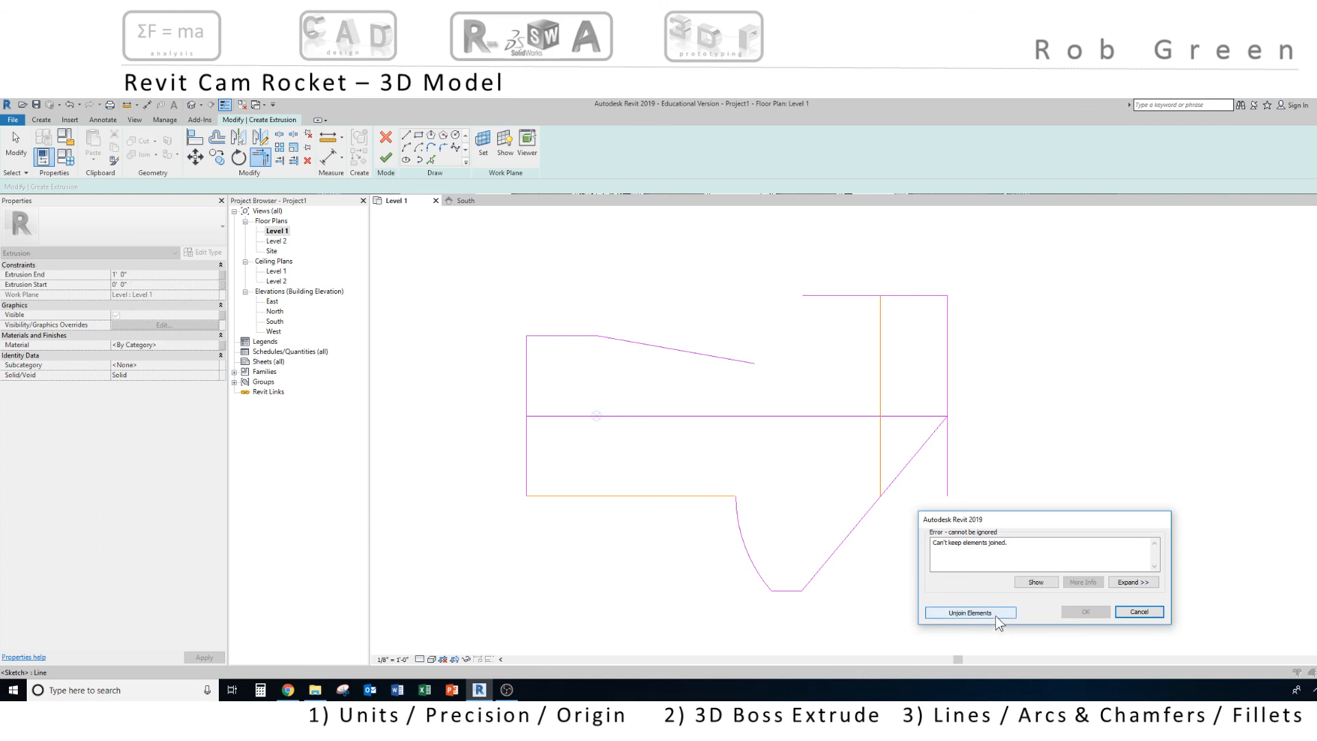
left_click(970, 612)
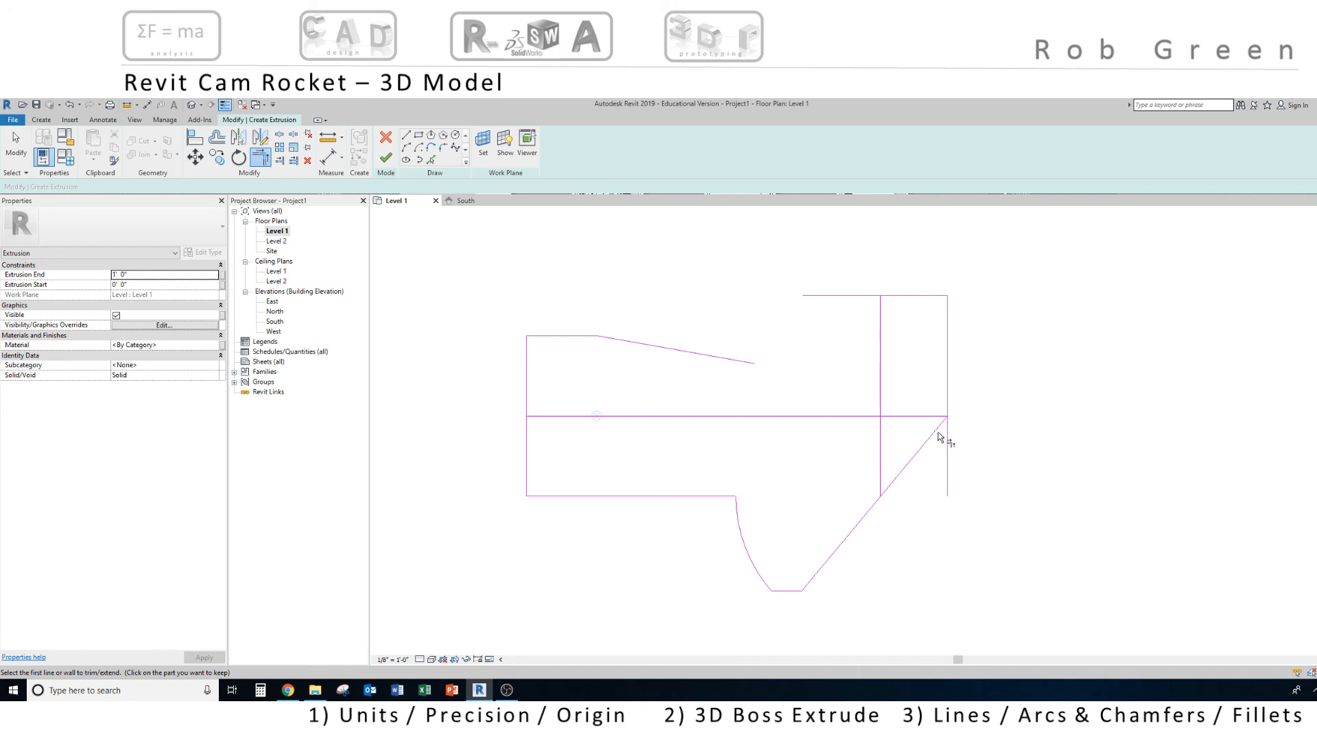
scroll(741, 349, "down", 2)
middle_click_drag(746, 355, 784, 448)
scroll(780, 436, "up", 1)
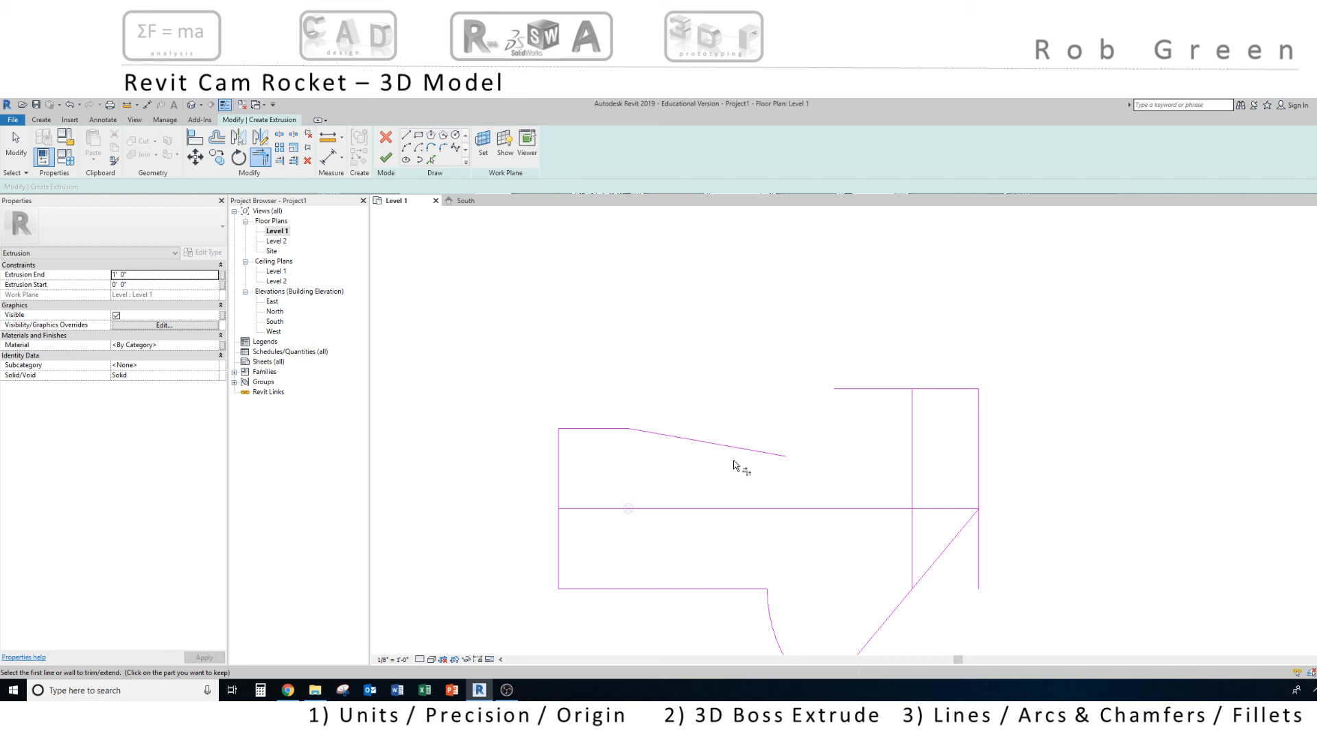
middle_click_drag(761, 484, 770, 442)
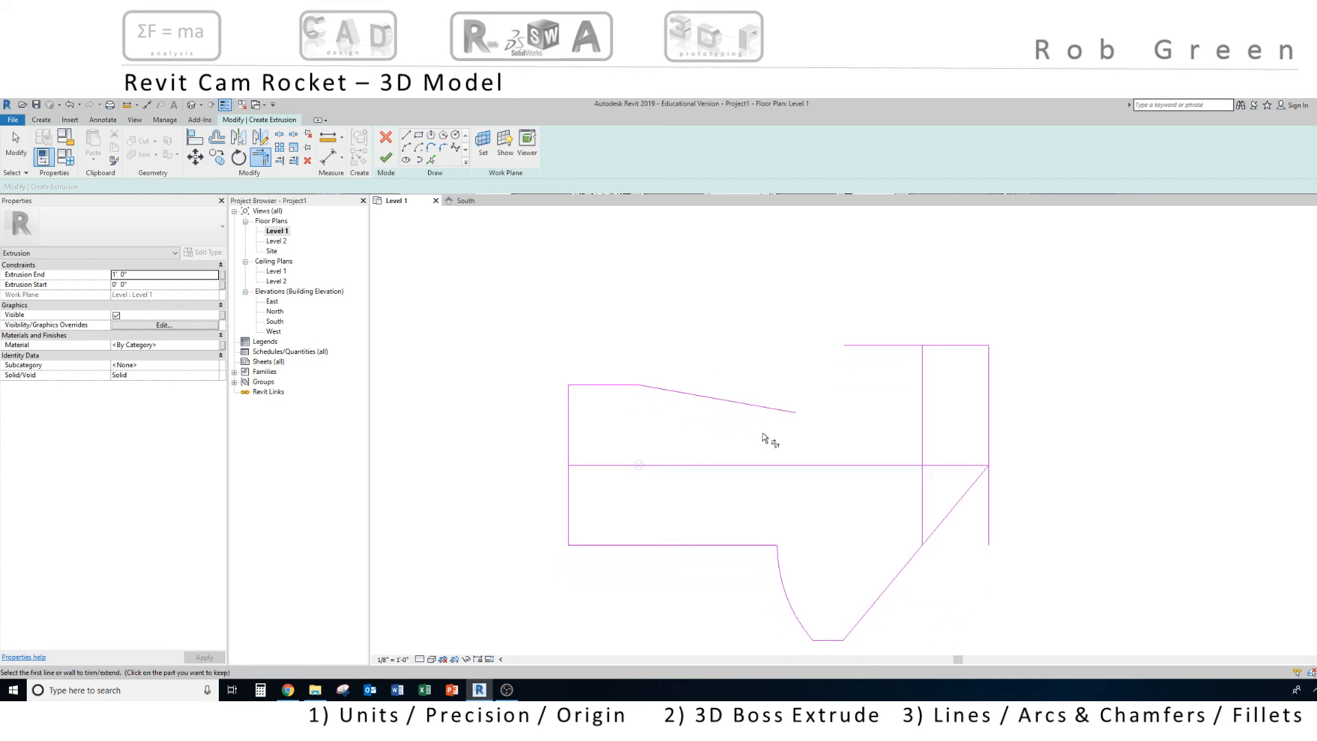